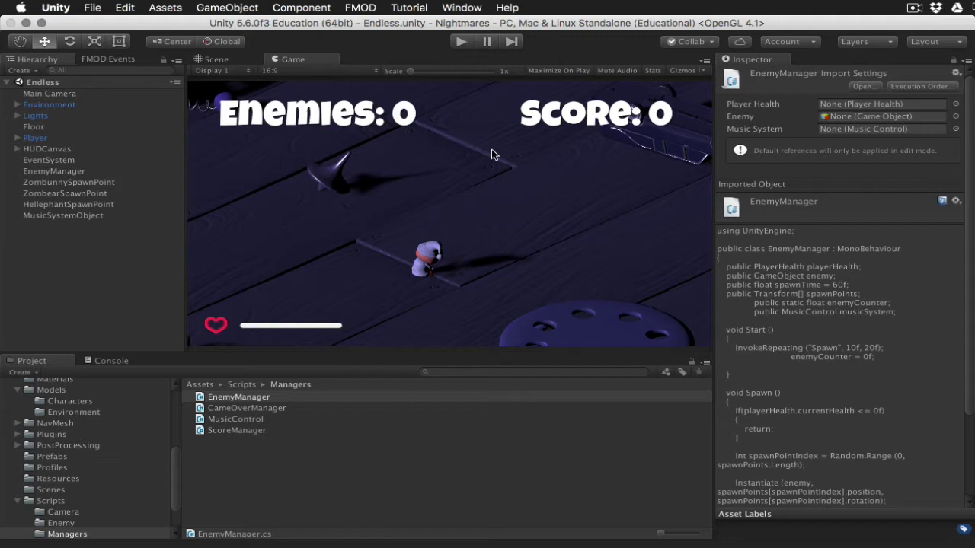
Step: Start the game in play mode and shoot the first enemies, including the Hellephant
left_click(461, 41)
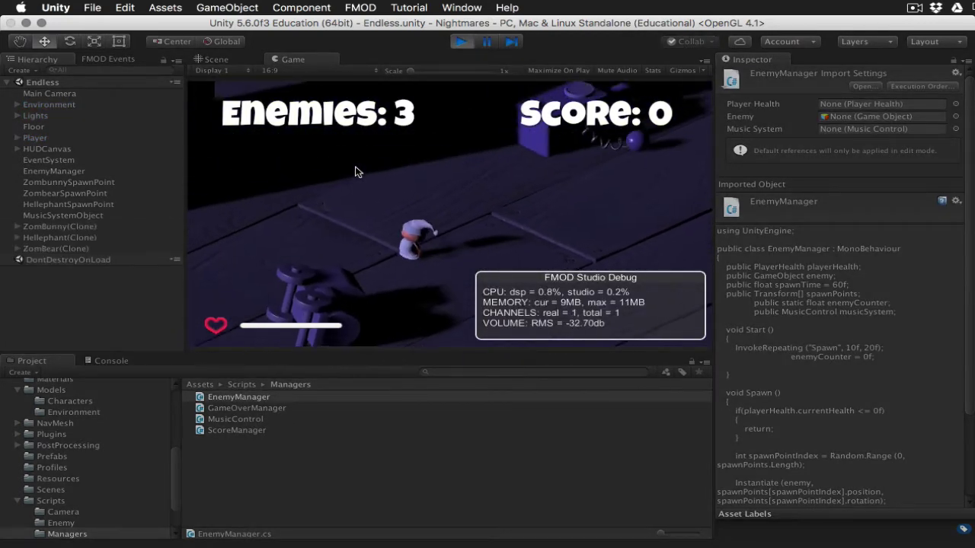
key("d")
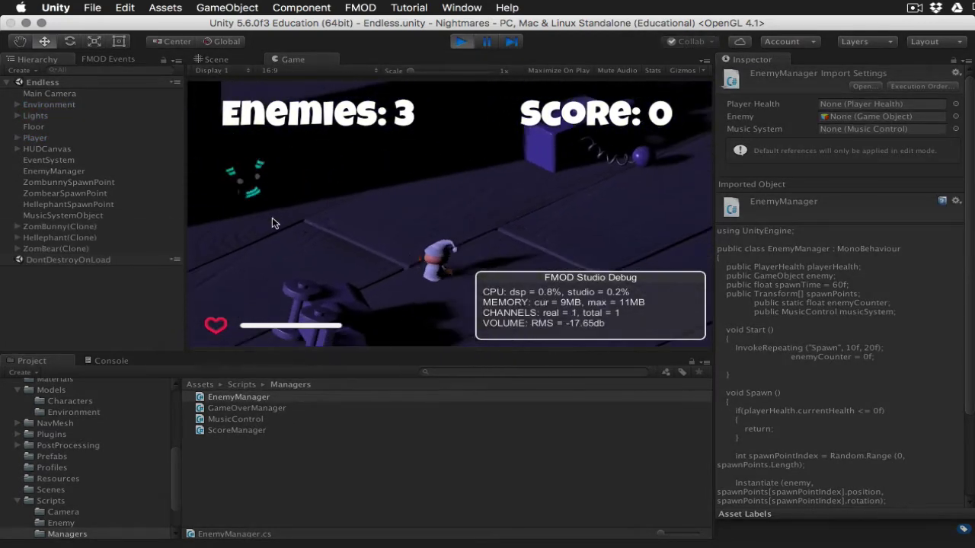
key("d")
left_click(332, 191)
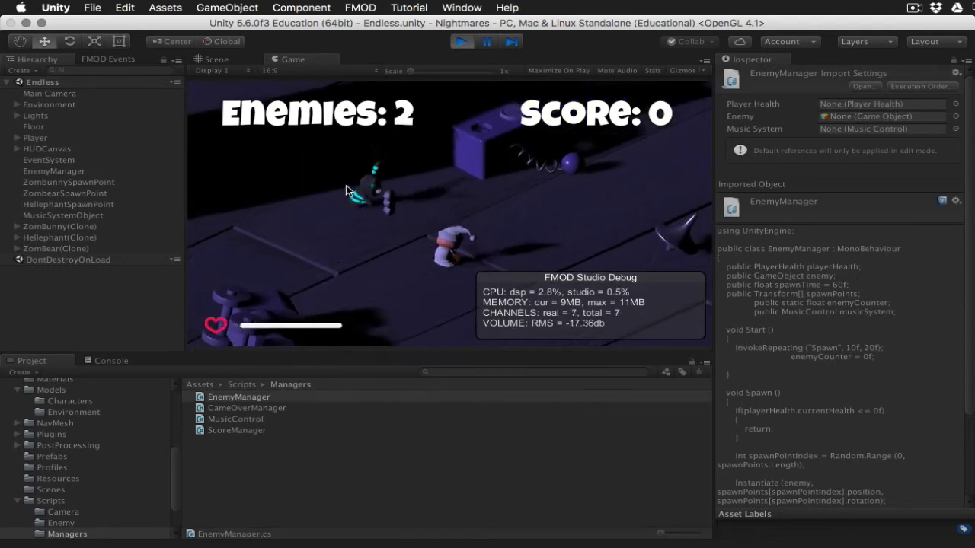
key("d")
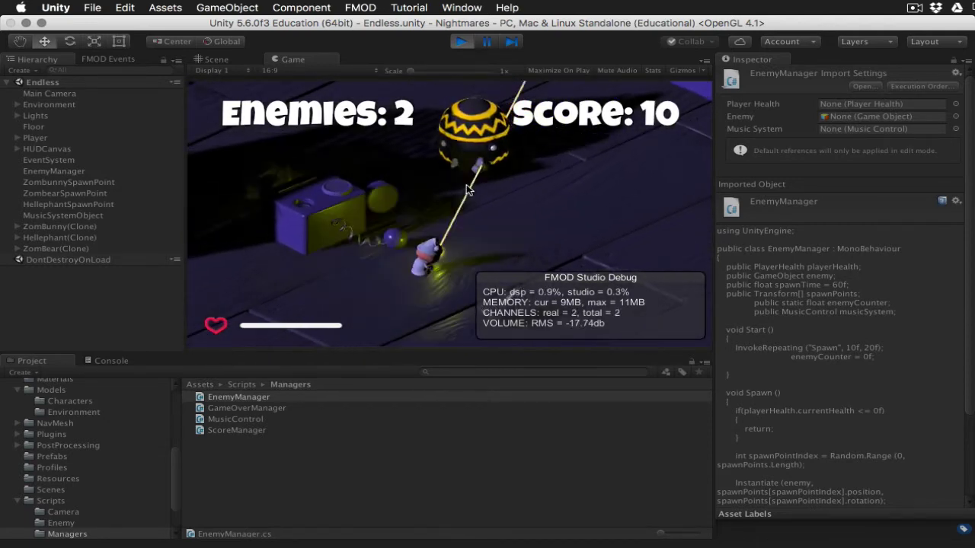
key("d")
left_click(438, 191)
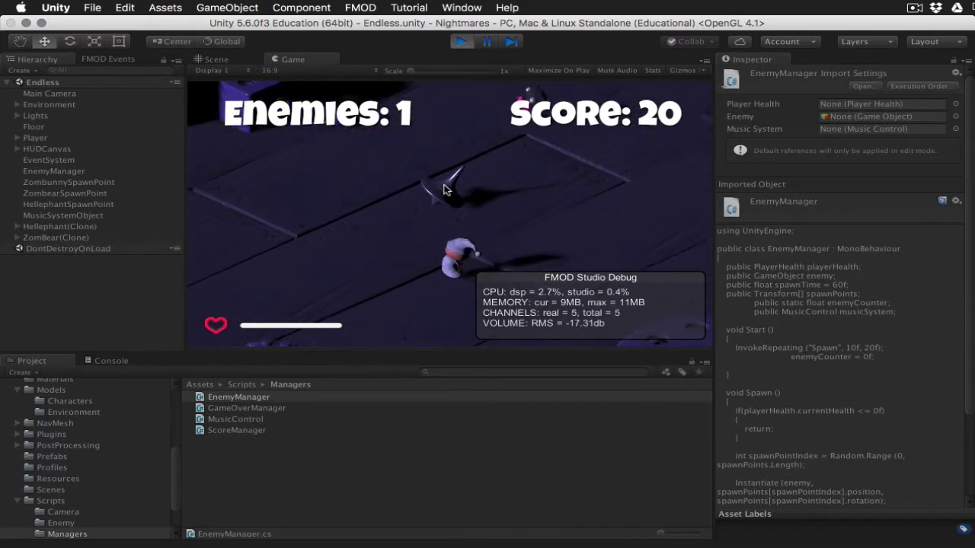
Step: Shoot the last remaining enemy and walk the player into a new area of the arena
key("a")
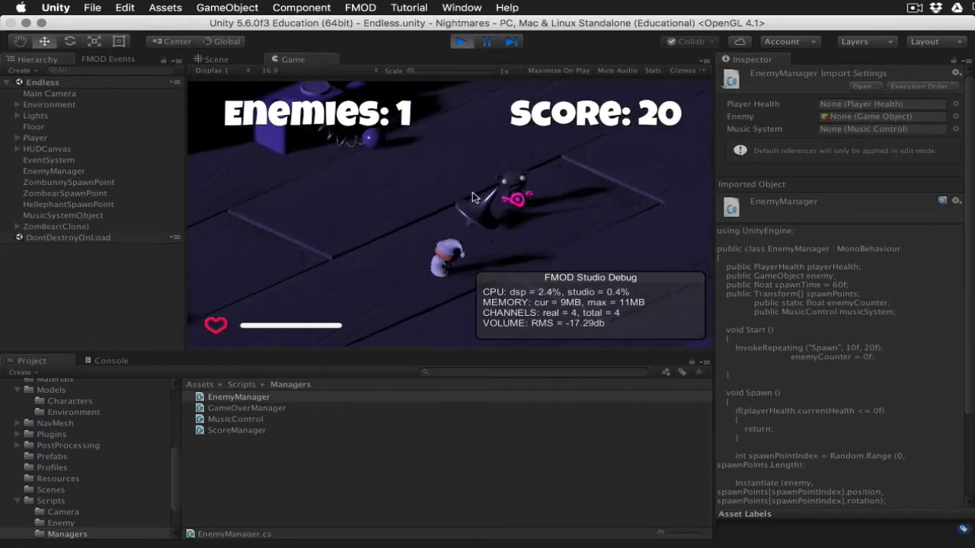
left_click(464, 204)
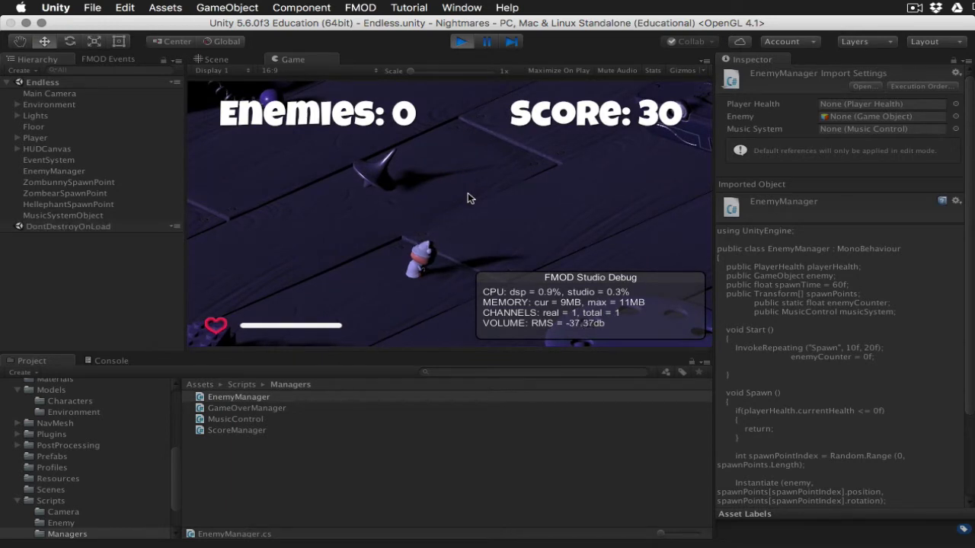
key("w")
key("w")
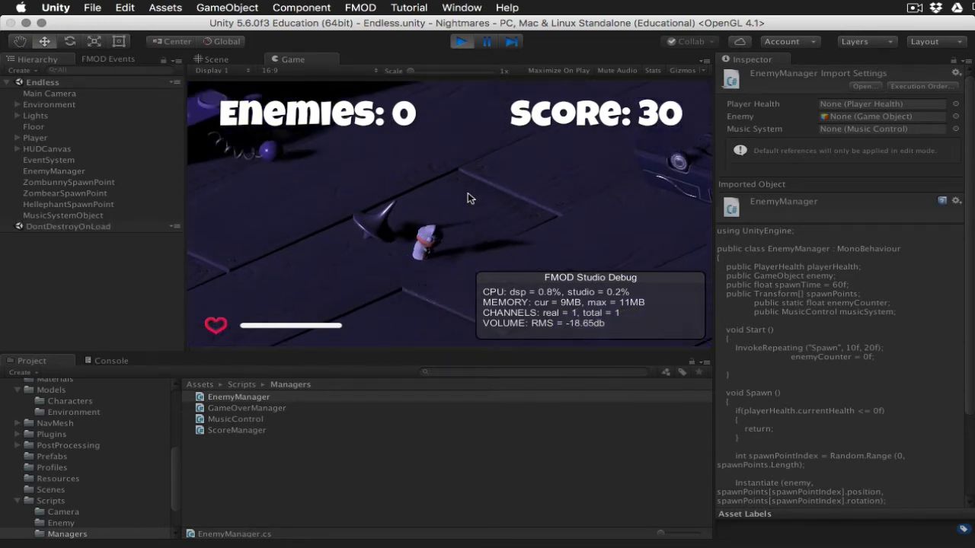
key("w")
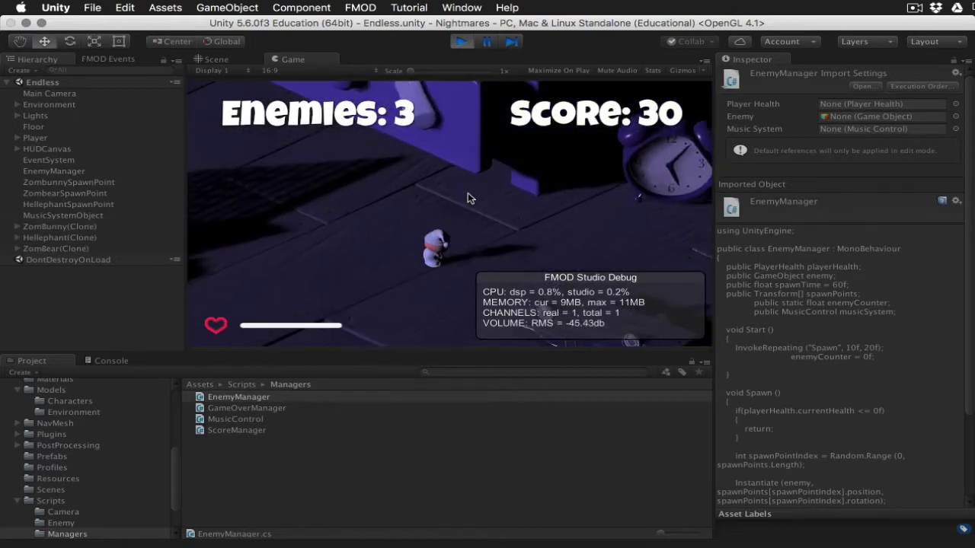
key("d")
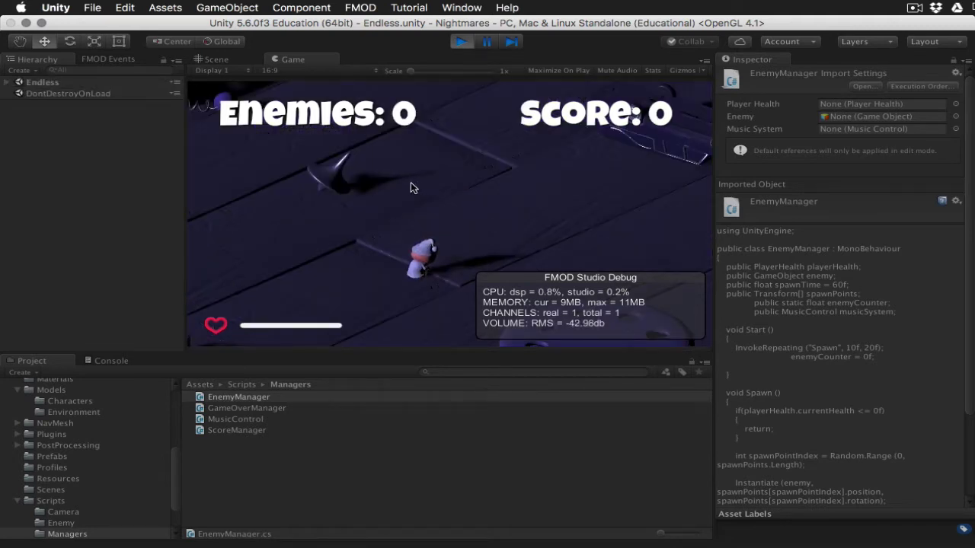
Step: Exit play mode with Cmd+P to return to the Endless scene editor
key("super+p")
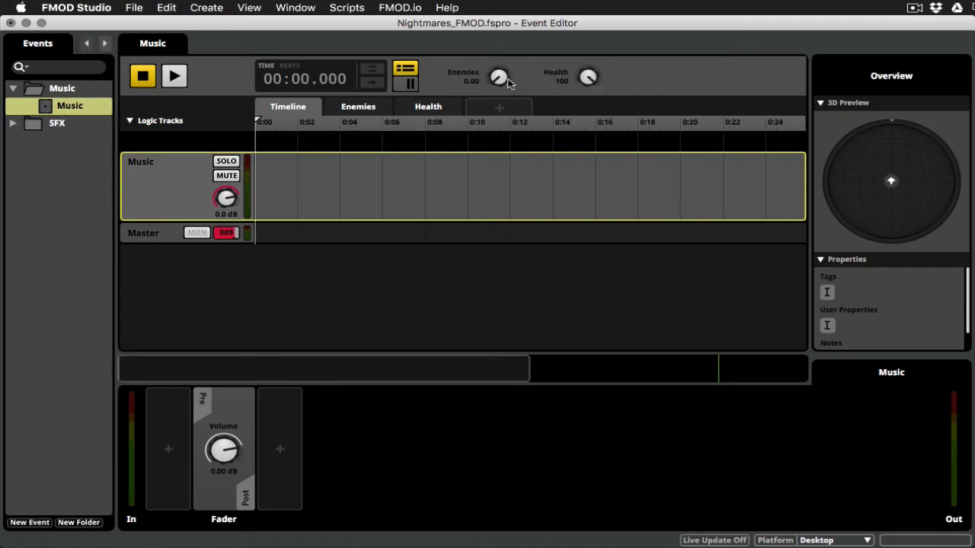
Step: Try Enemies at 25.6 and Health at 0, then switch the Music timeline to beats
mouse_move(500, 80)
left_mouse_down()
mouse_move(501, 72)
mouse_move(498, 81)
left_mouse_up()
left_click_drag(591, 82, 590, 70)
left_click(290, 67)
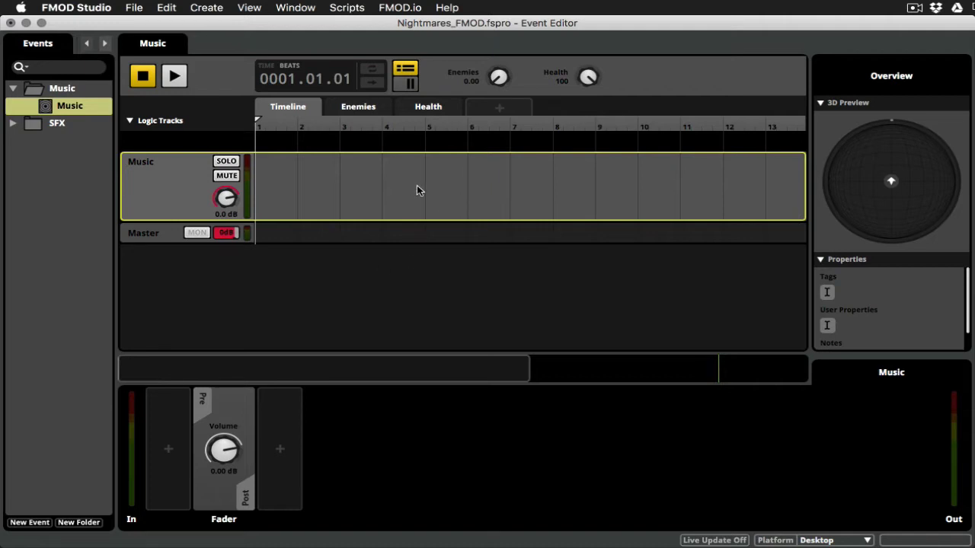
Step: Open the Audio Bin, expand its Music folder and move it aside from the timeline
left_click(296, 9)
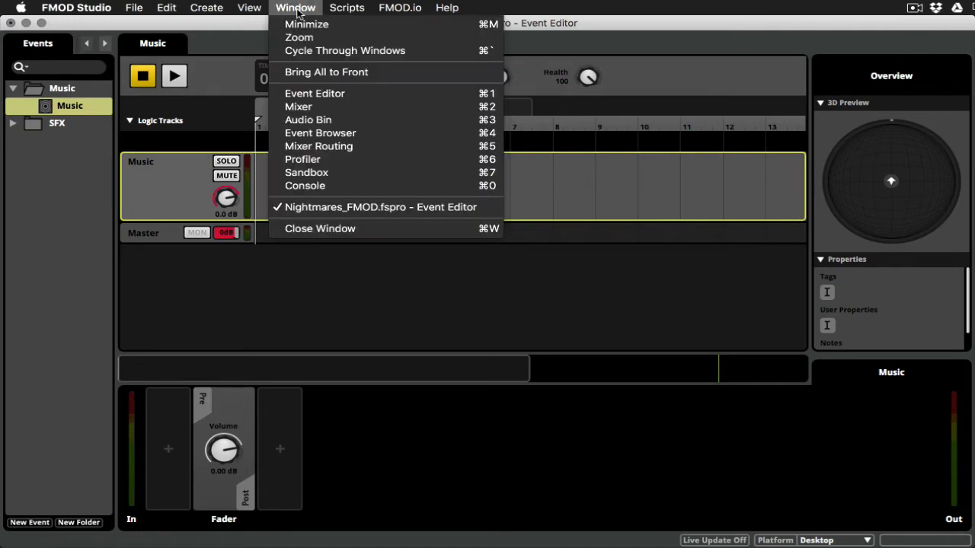
left_click(646, 219)
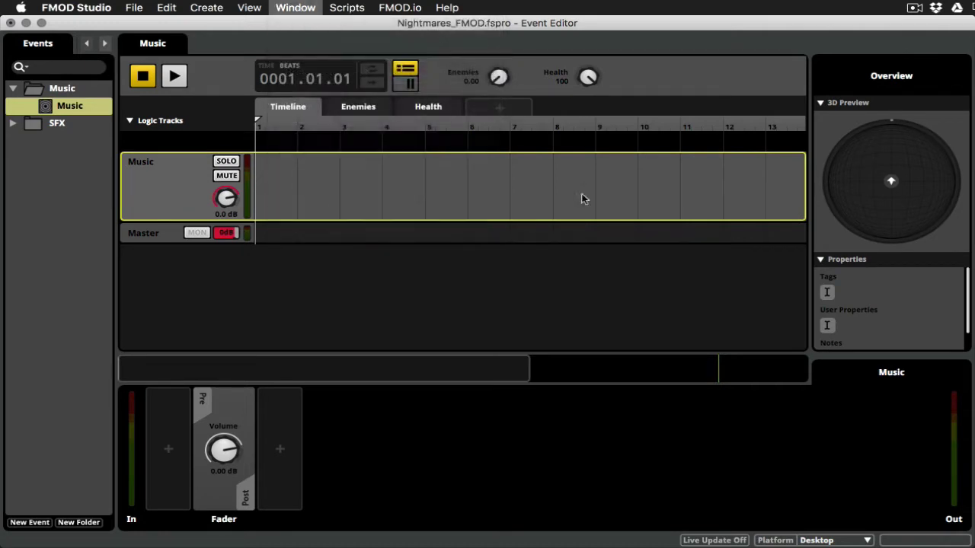
left_click(507, 196)
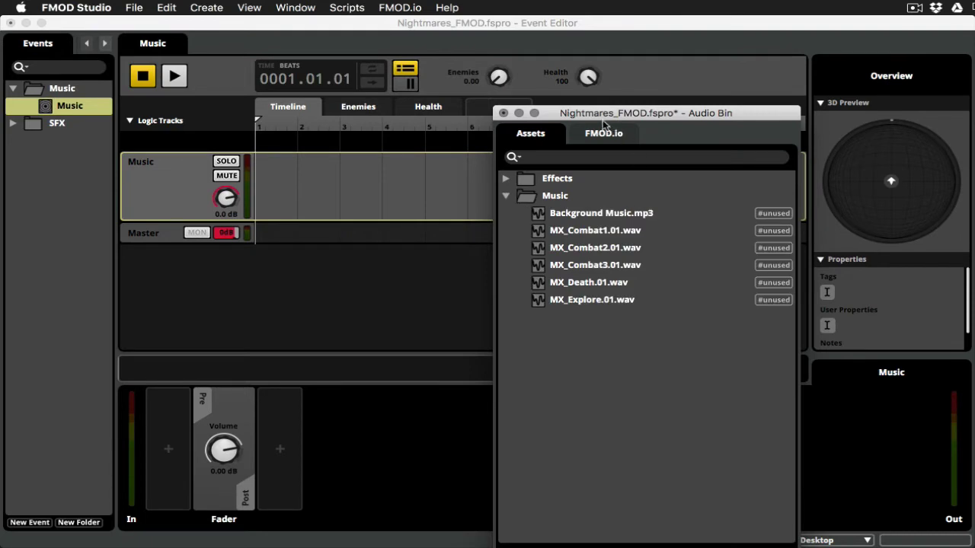
left_click_drag(595, 123, 730, 65)
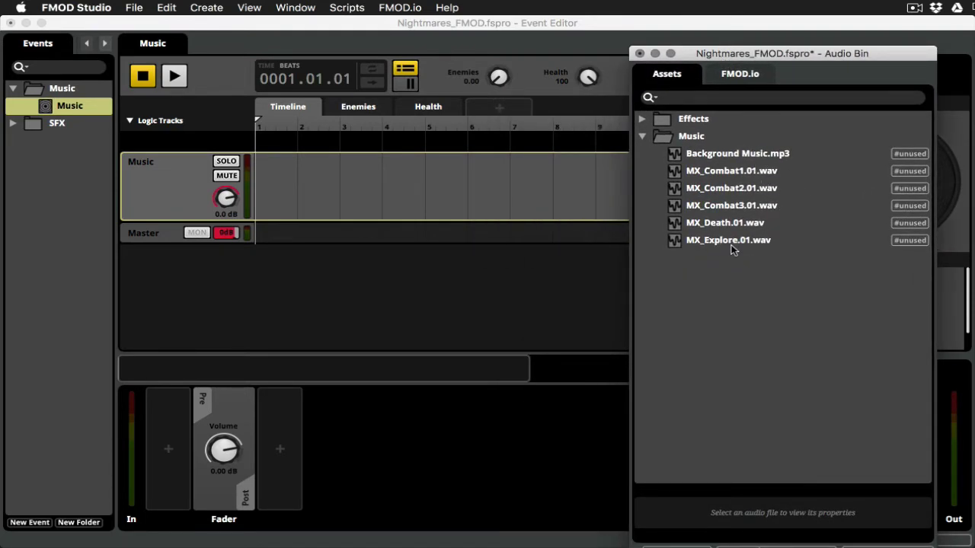
Step: Place MX_Explore.01, MX_Combat1.01 and MX_Death.01 on the Music track at bars 1, 5 and 9
left_click_drag(711, 241, 269, 190)
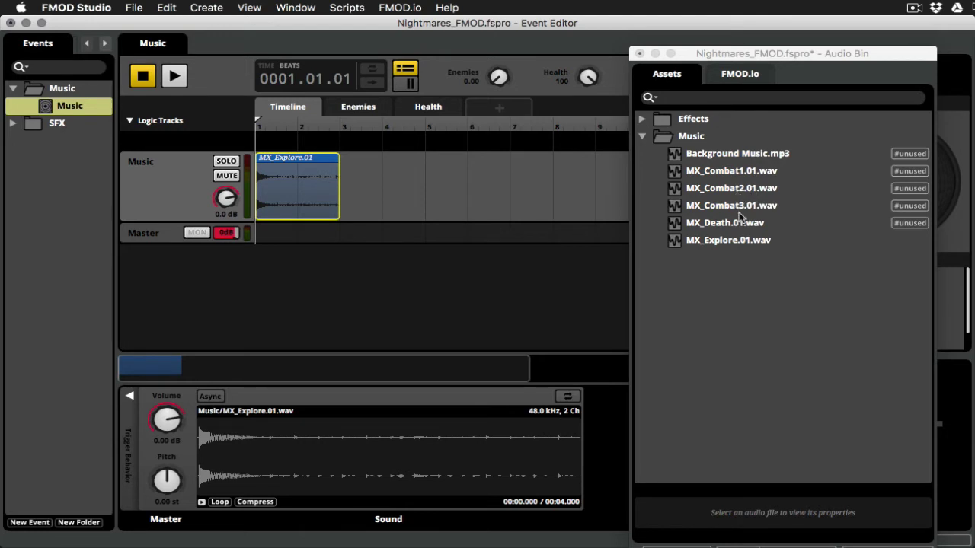
left_click_drag(731, 171, 459, 189)
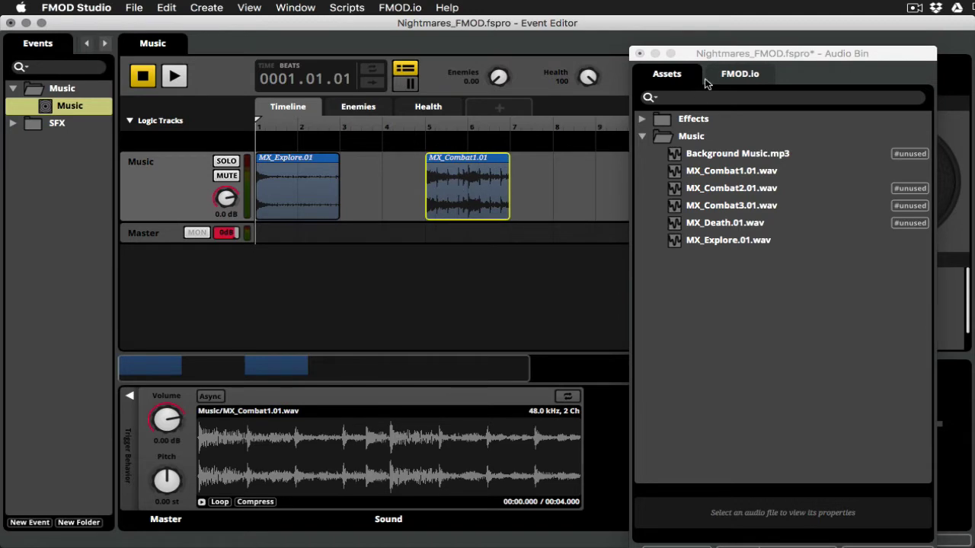
left_click_drag(709, 60, 933, 56)
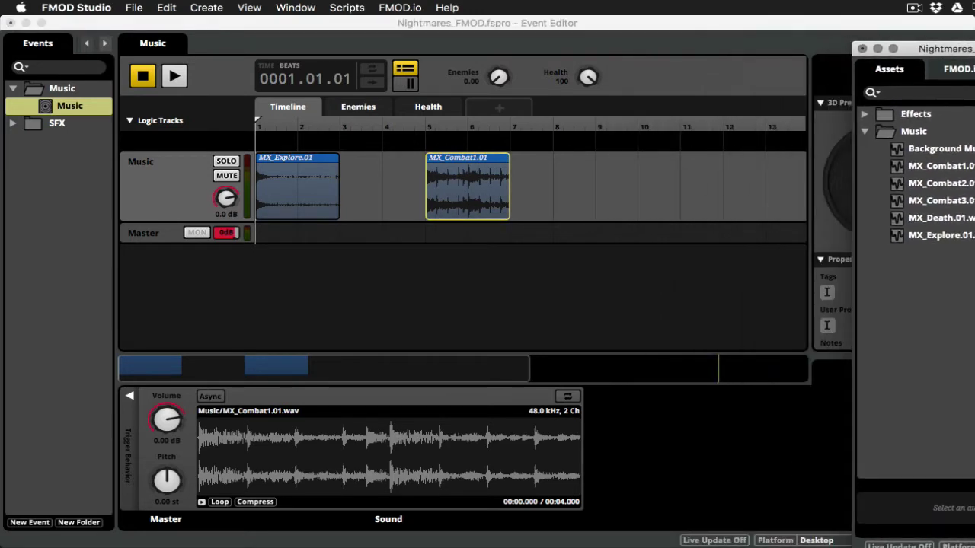
left_click_drag(960, 222, 644, 190)
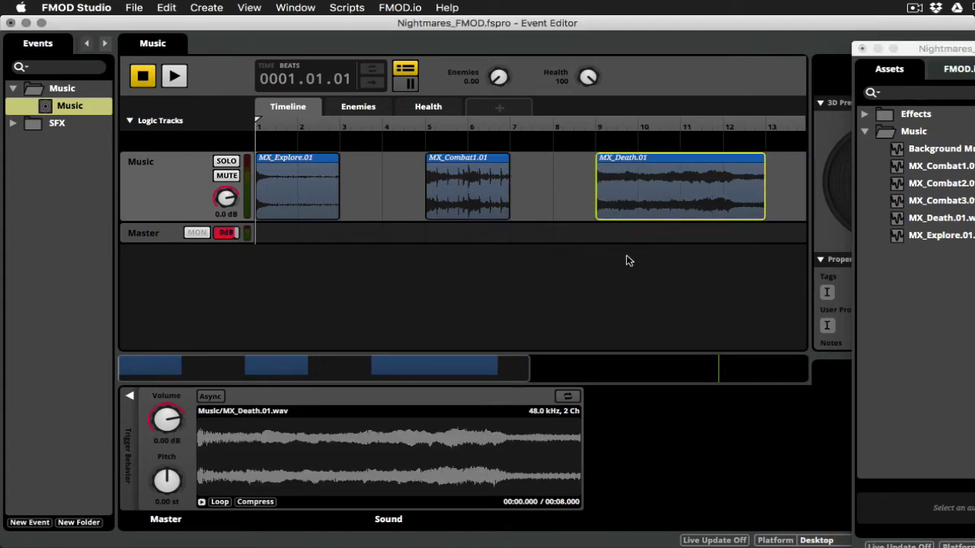
left_click(293, 126)
Step: Preview the Music event from bar 1, then audition MX_Death.01 from bar 9 and stop
left_click_drag(294, 126, 256, 122)
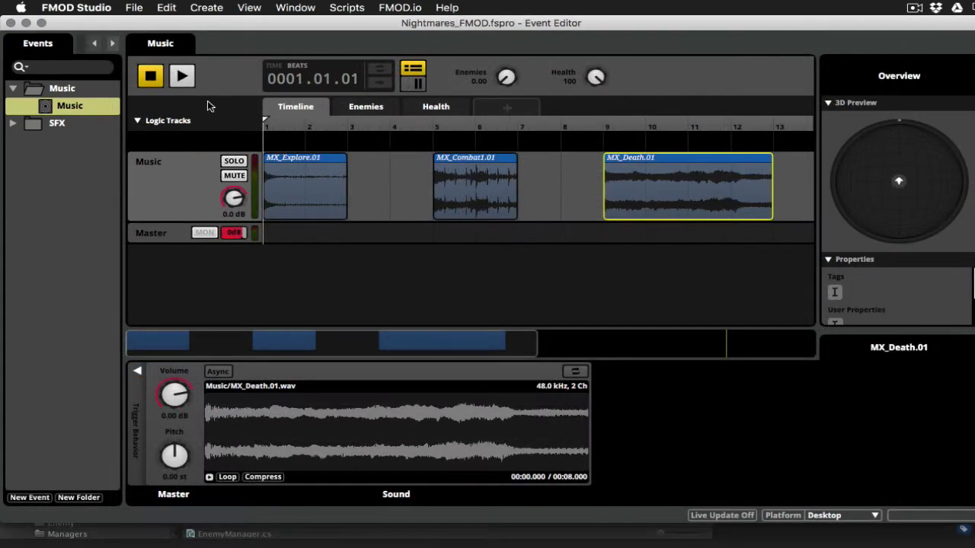
key("space")
key("space")
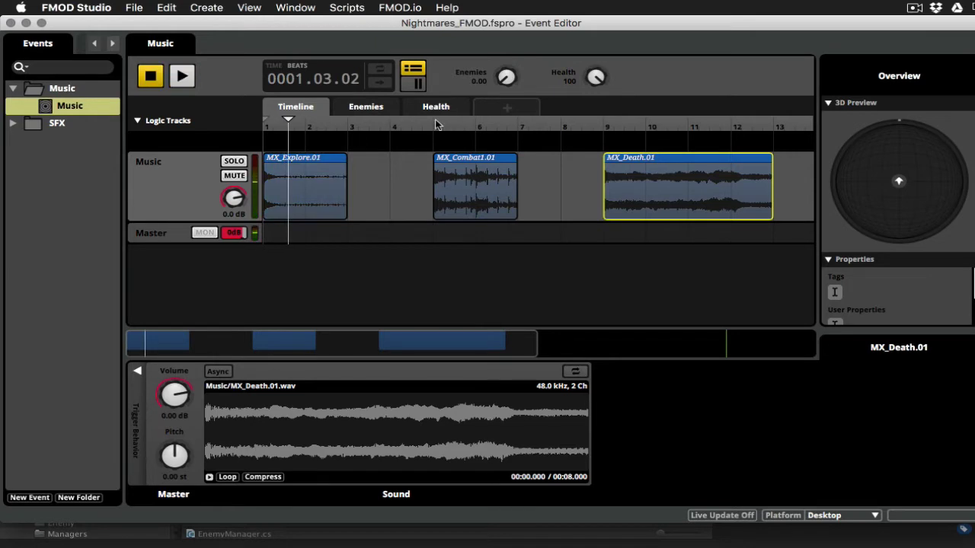
key("space")
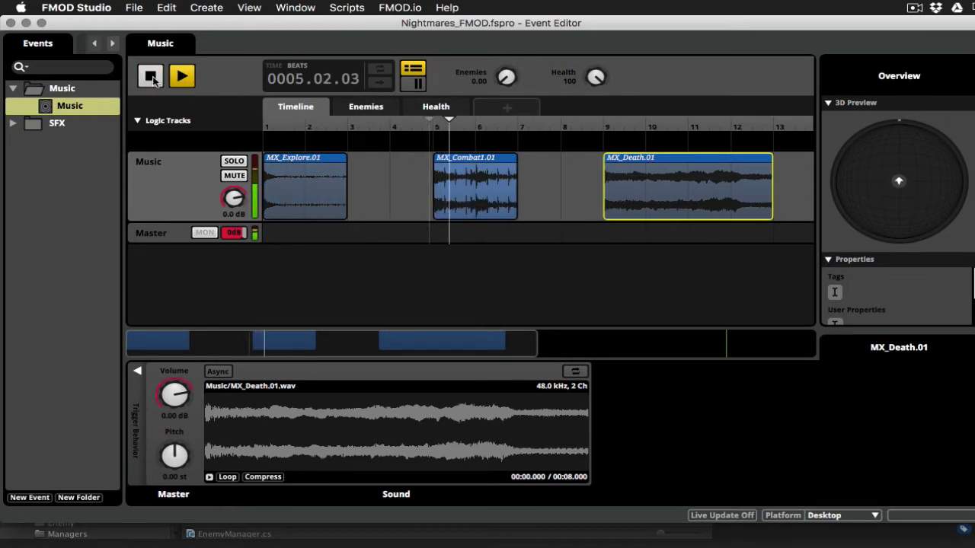
left_click(182, 76)
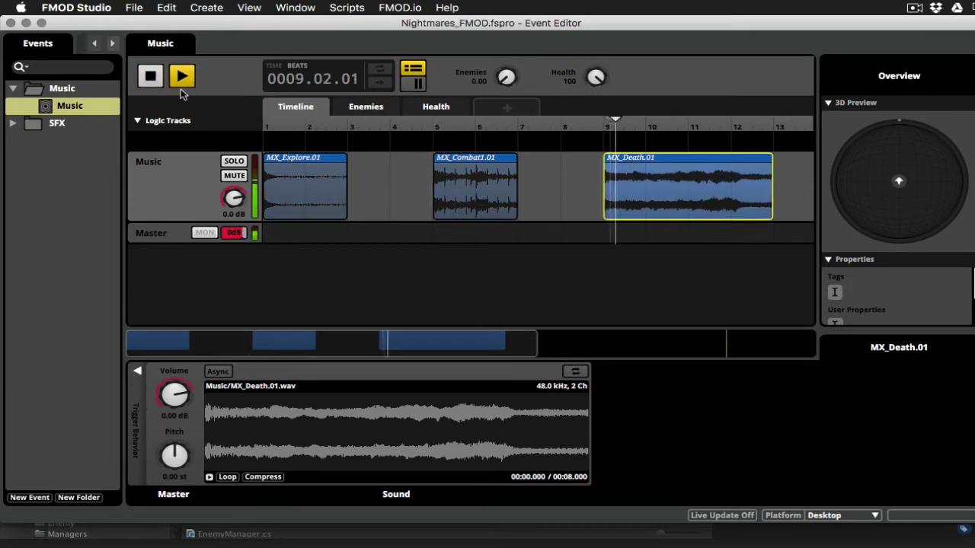
key("space")
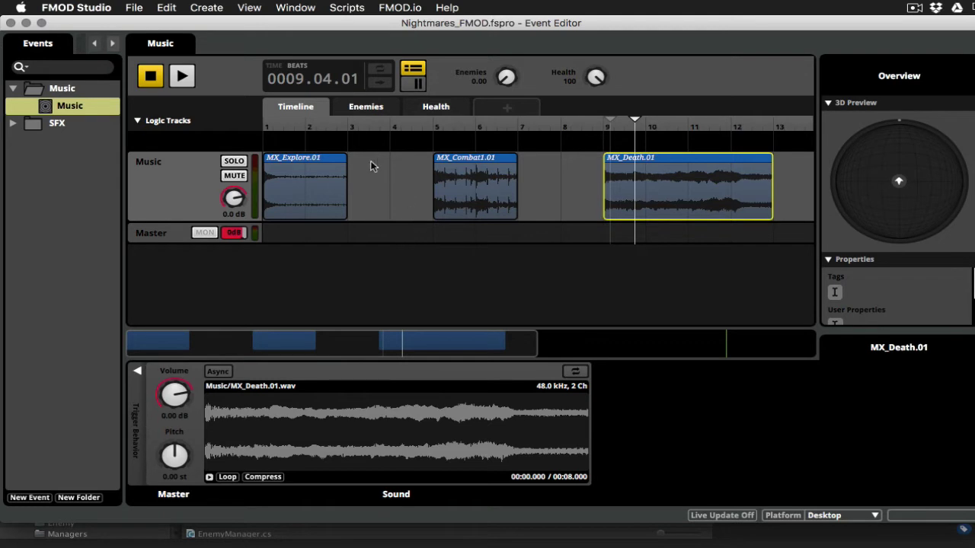
Step: Add a tempo marker at the start of the logic track and confirm 120 BPM
right_click(276, 145)
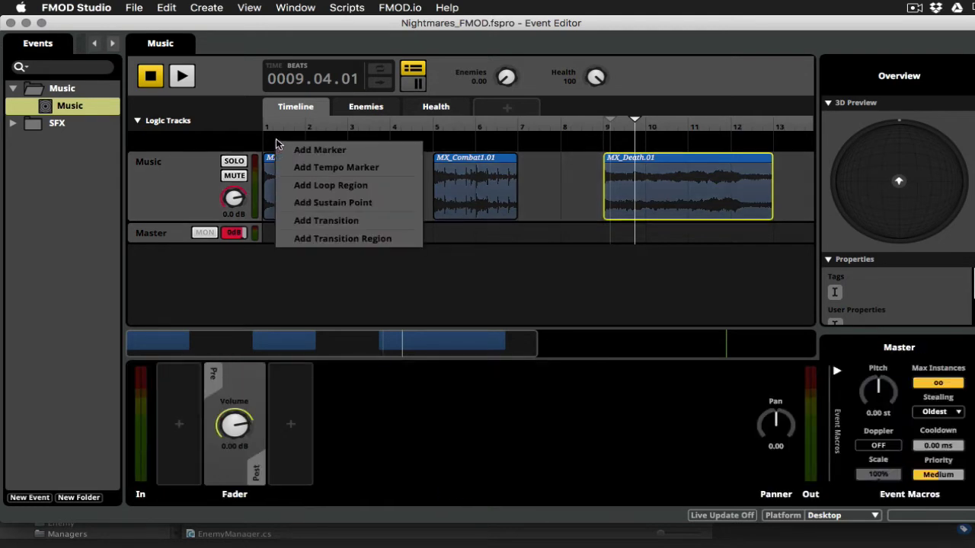
left_click(304, 169)
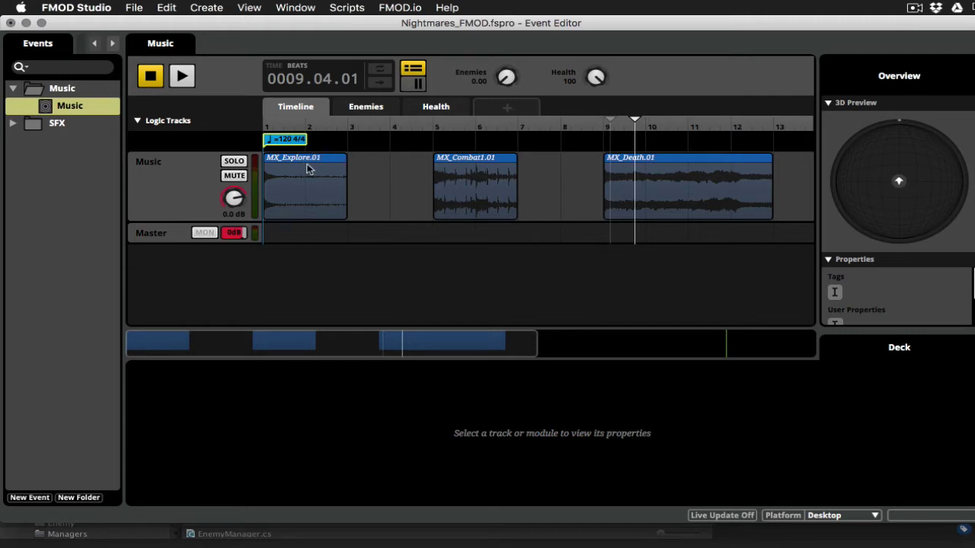
double_click(288, 140)
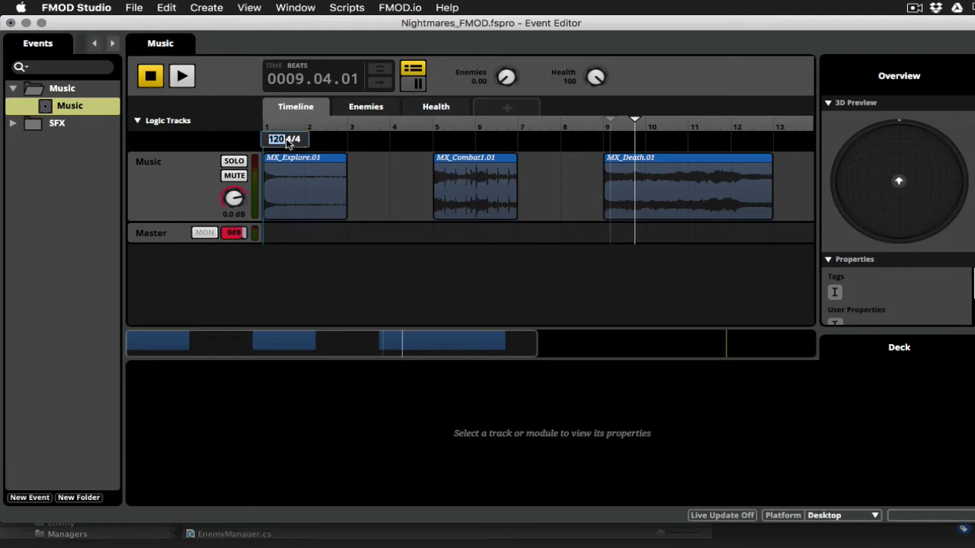
key("Return")
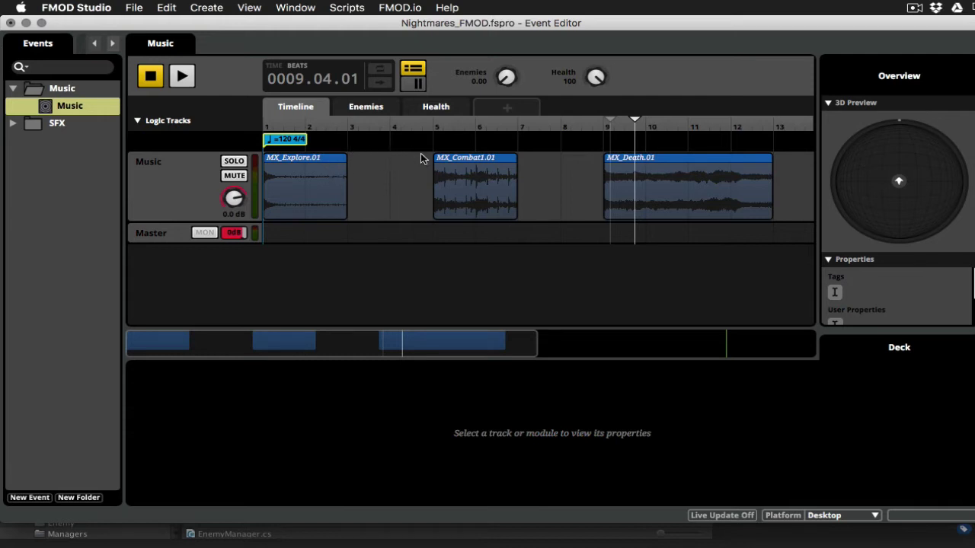
Step: Add a logic marker, move it to bar 1 and name it Intro
right_click(355, 142)
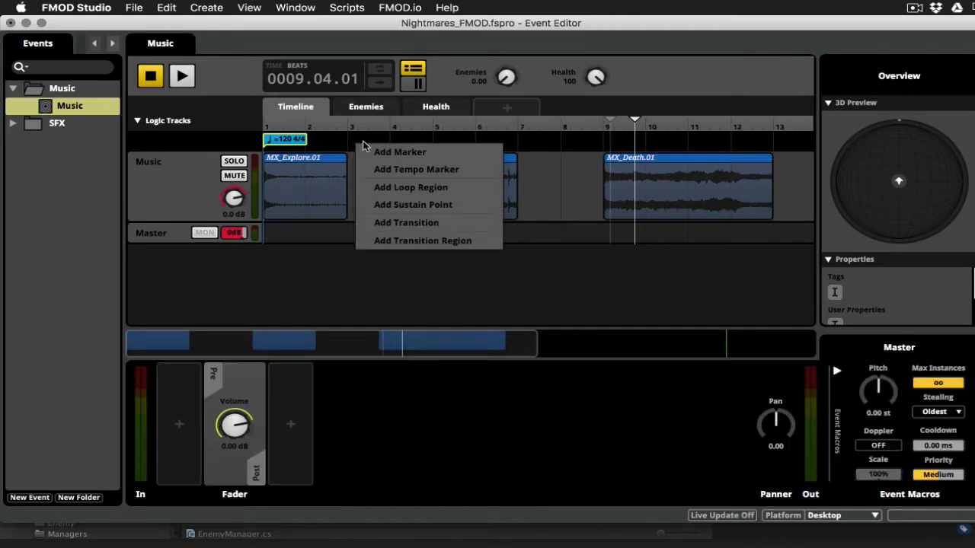
left_click(383, 158)
left_click(380, 140)
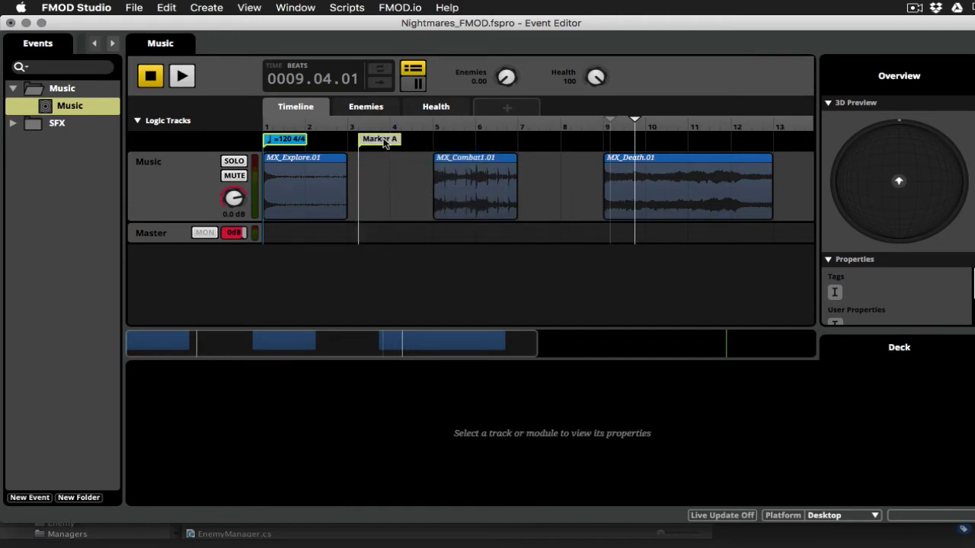
mouse_move(384, 144)
left_mouse_down()
mouse_move(382, 160)
mouse_move(287, 163)
left_mouse_up()
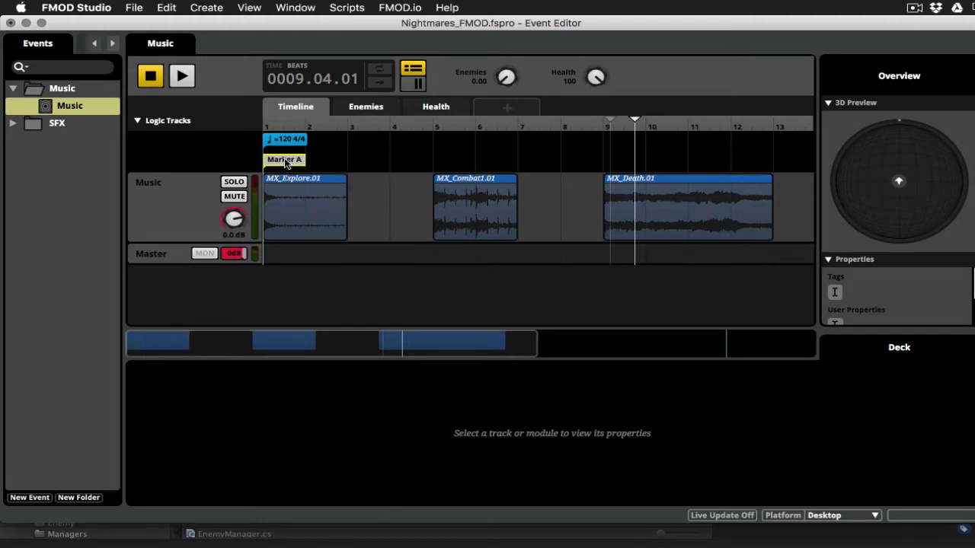
double_click(285, 161)
type("Intro")
key("Return")
Step: Add a marker at bar 5 named Combat
left_click(436, 164)
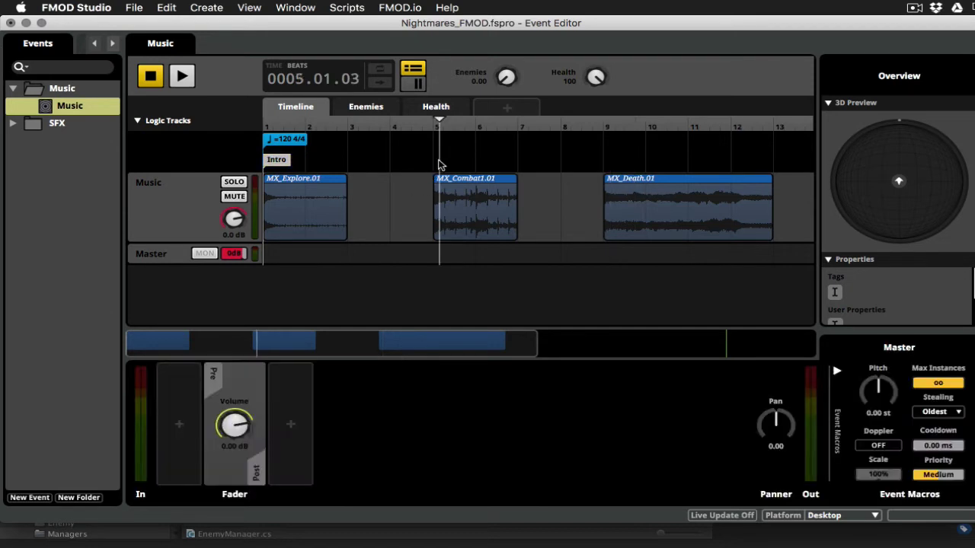
right_click(438, 164)
left_click(477, 171)
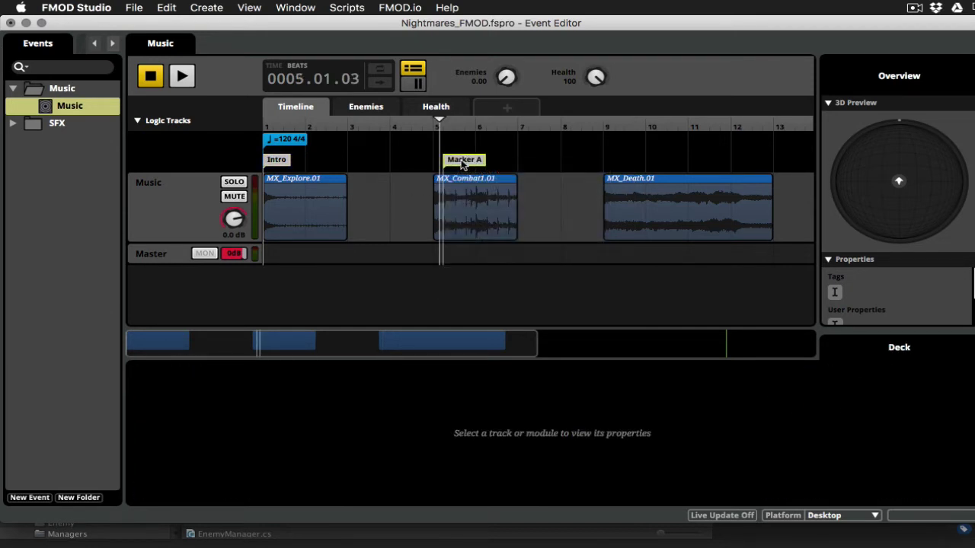
double_click(454, 162)
type("Combat")
key("Return")
Step: Add a marker at bar 9 named Death, correcting a typo in the name
left_click(601, 166)
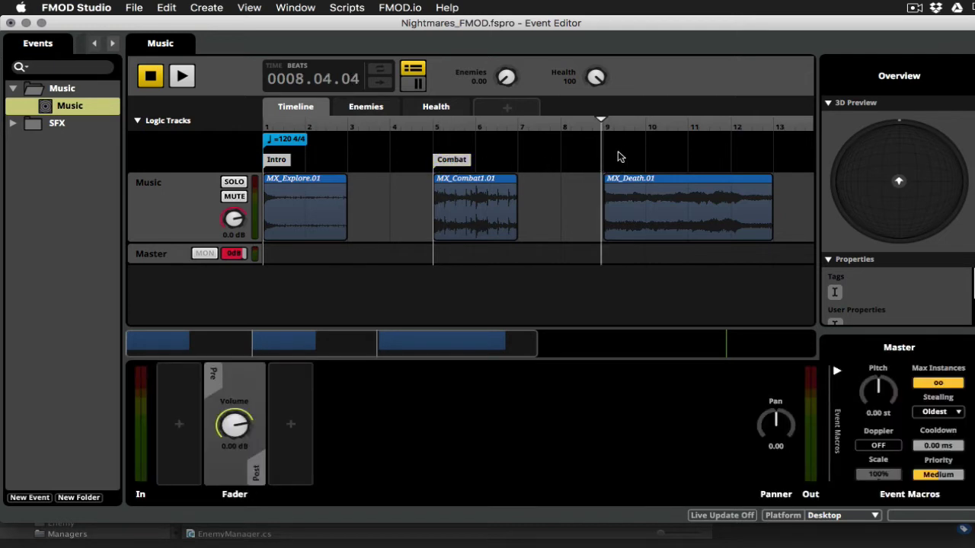
right_click(618, 157)
left_click(653, 163)
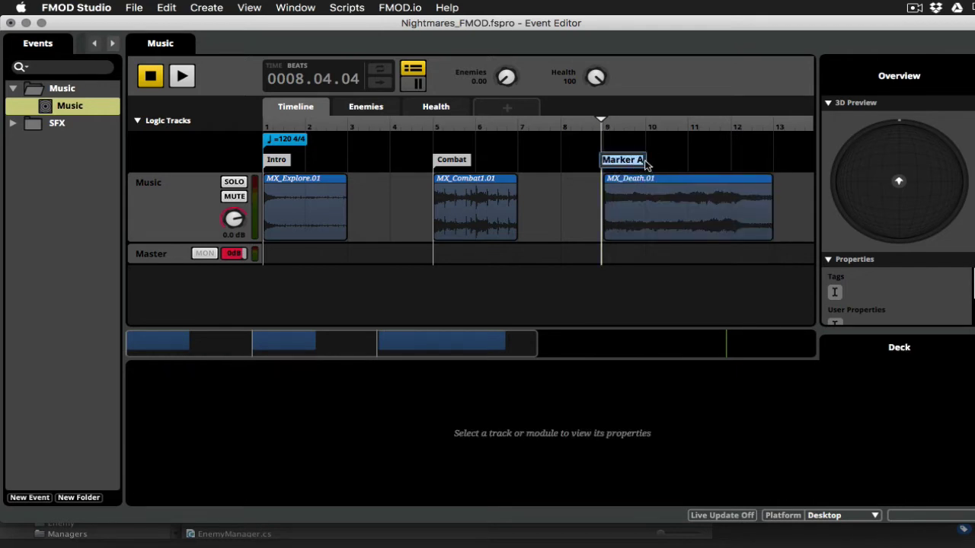
type("DEath")
key("BackSpace")
key("BackSpace")
key("BackSpace")
key("BackSpace")
type("eath")
key("Return")
left_click(480, 198)
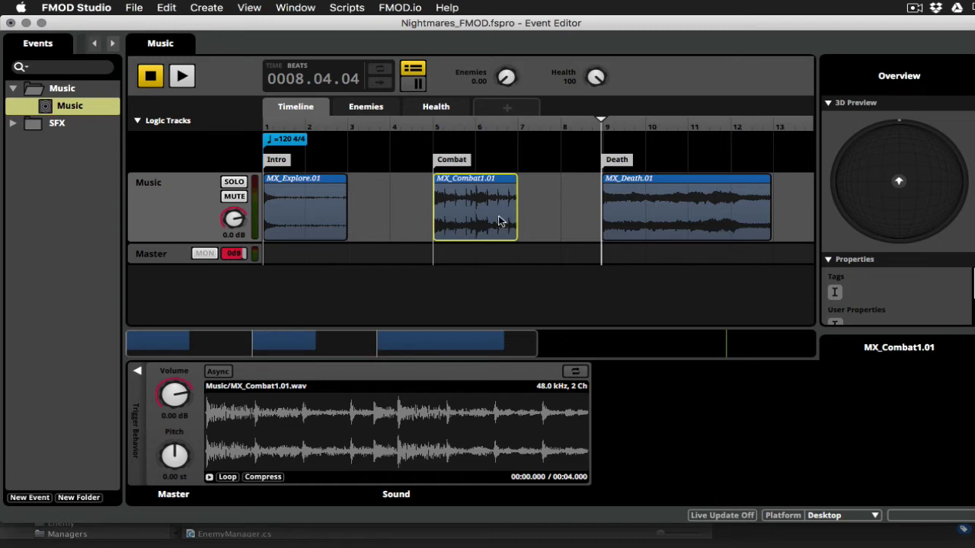
left_click(318, 197)
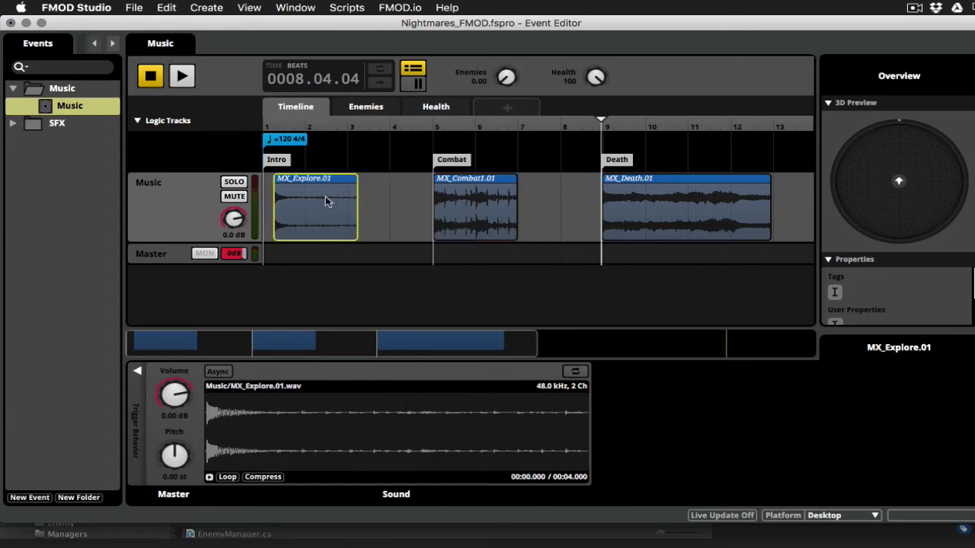
left_click(285, 164)
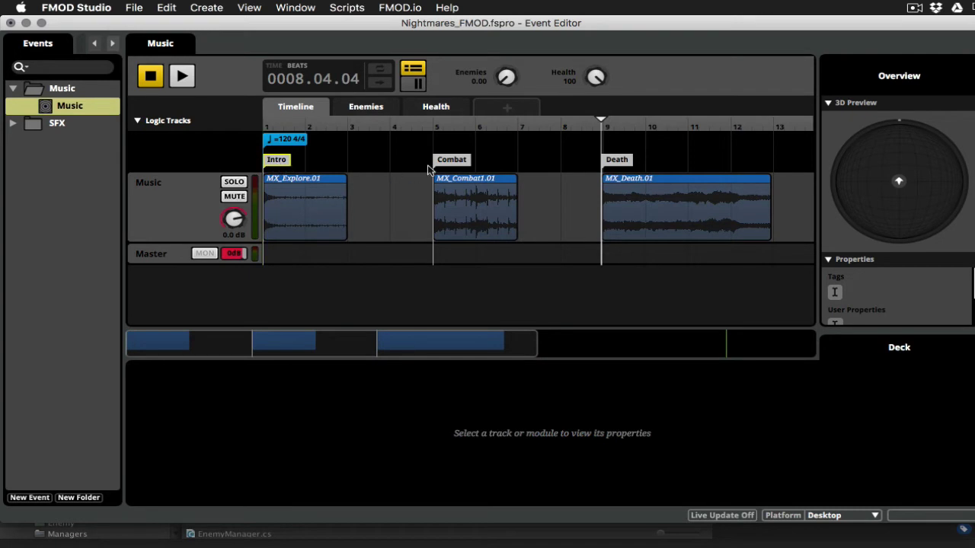
mouse_move(443, 165)
left_mouse_down()
mouse_move(421, 166)
mouse_move(437, 161)
left_mouse_up()
left_click(456, 199)
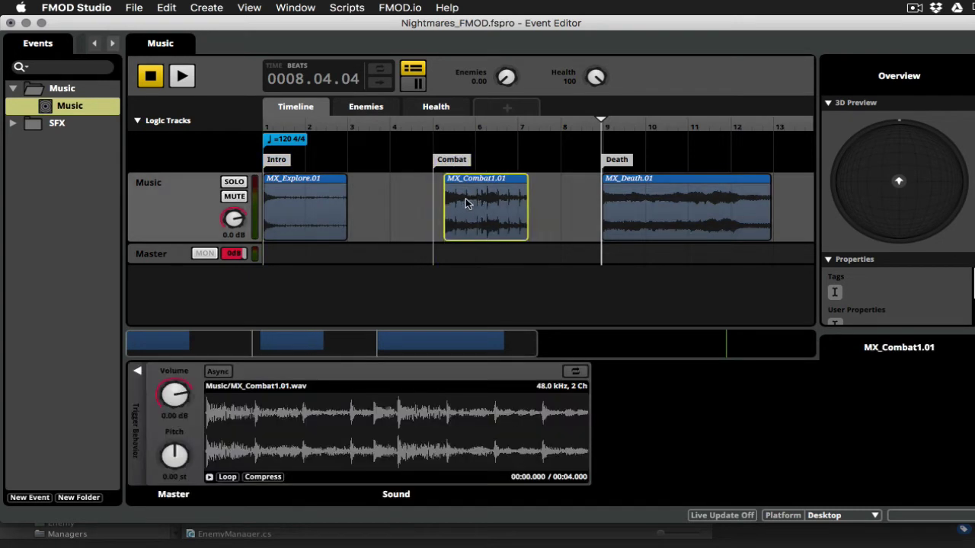
left_click(618, 165)
left_click(623, 201)
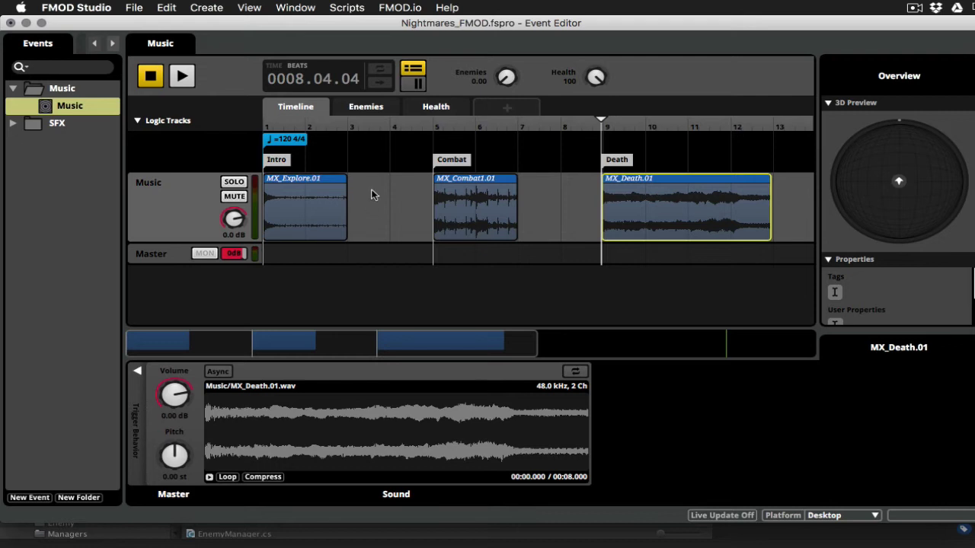
left_click(300, 214)
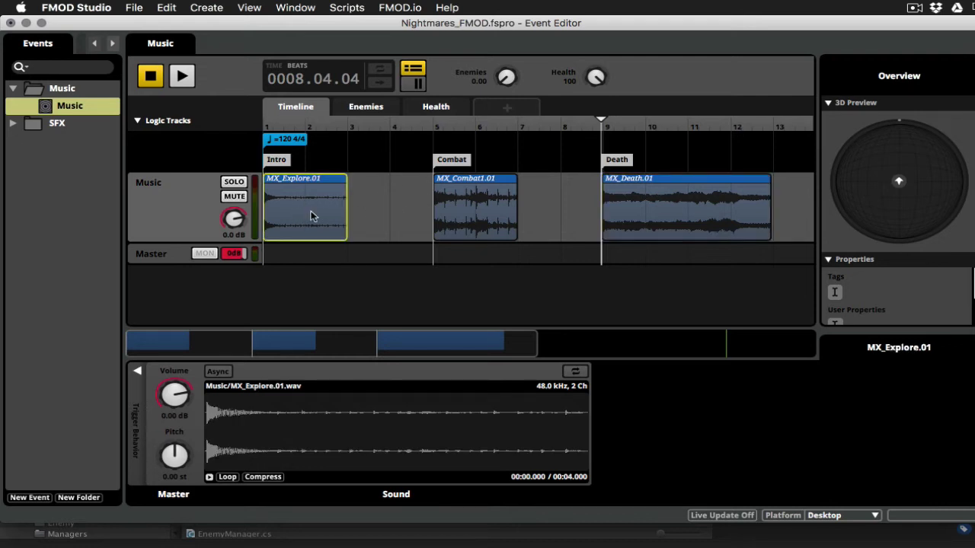
Step: Create a loop region over MX_Explore.01 and play it to confirm bars 1–3 repeat
right_click(306, 213)
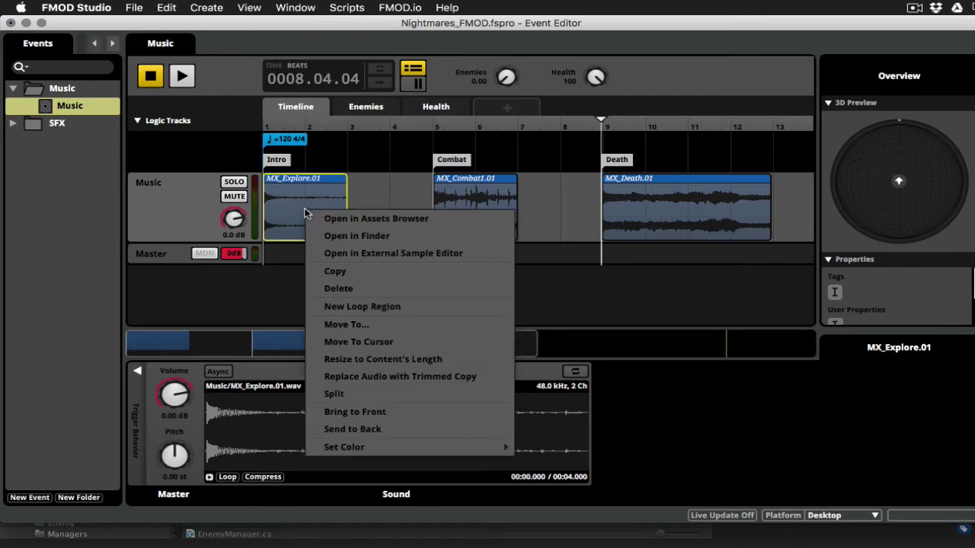
left_click(359, 308)
left_click(322, 159)
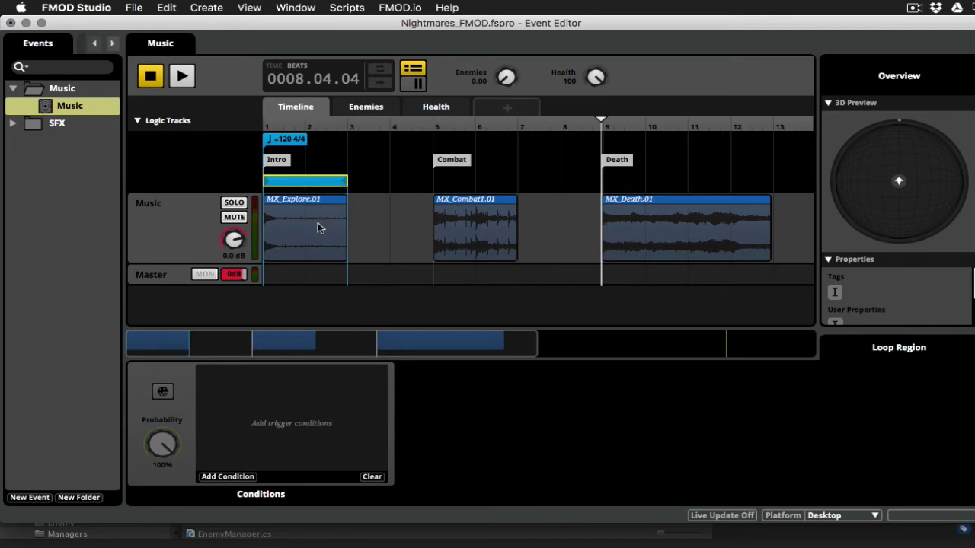
key("space")
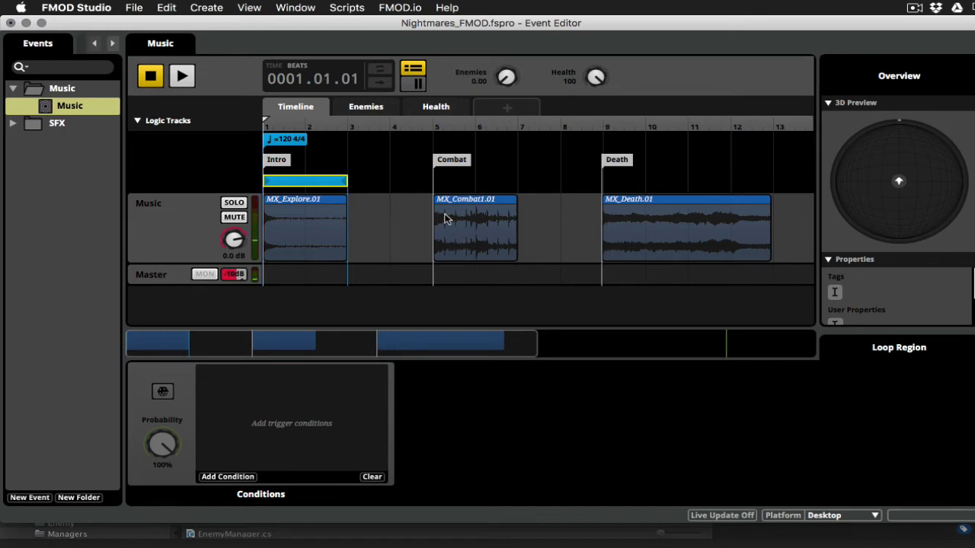
key("space")
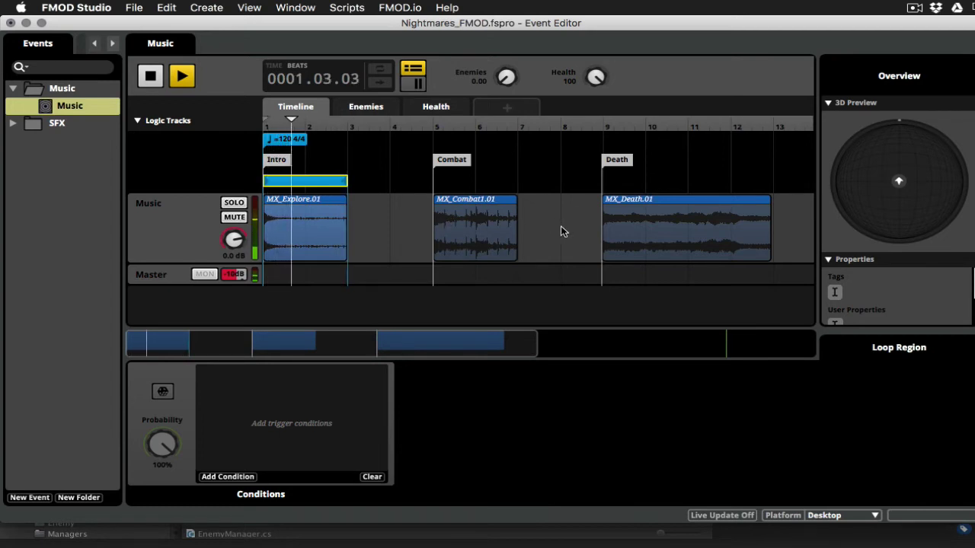
key("space")
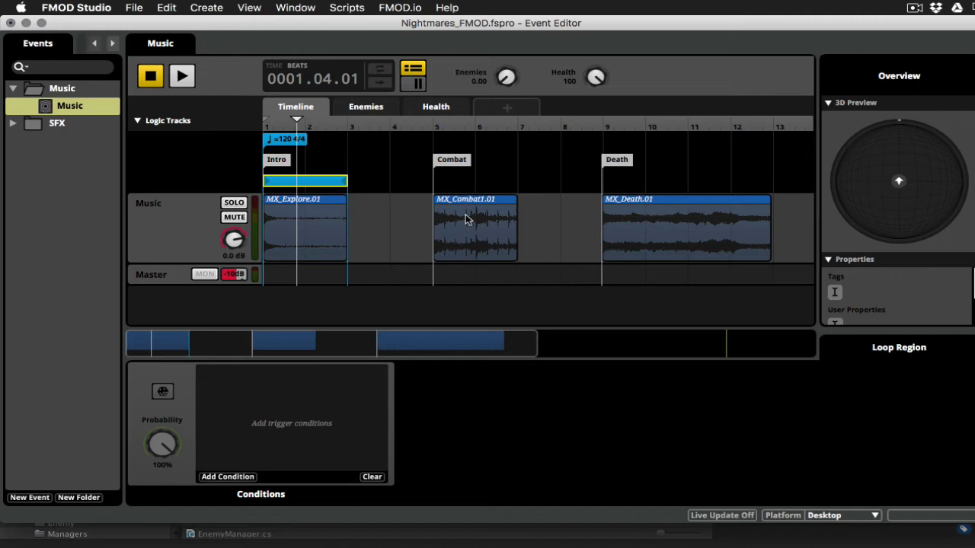
right_click(330, 162)
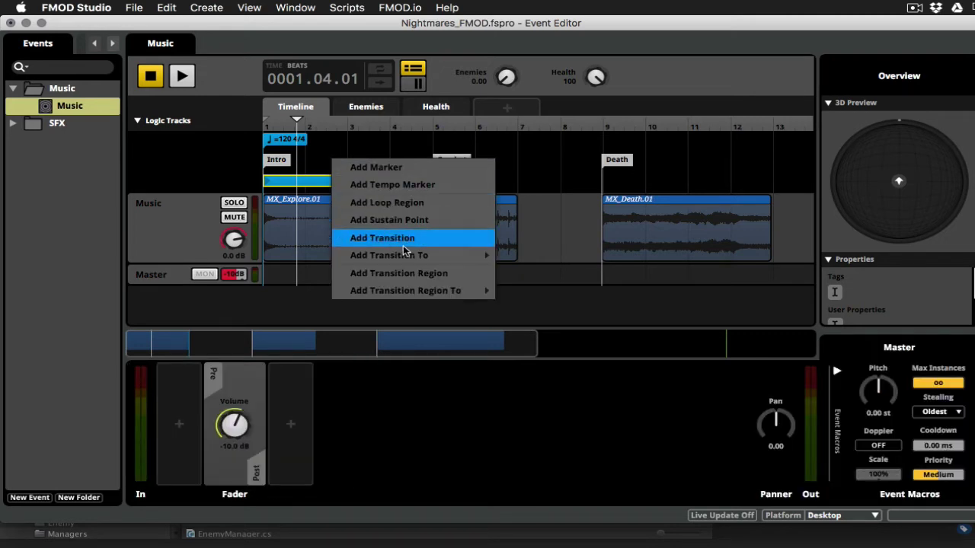
Step: Add a To Combat transition marker and drag it to bar 3
mouse_move(407, 255)
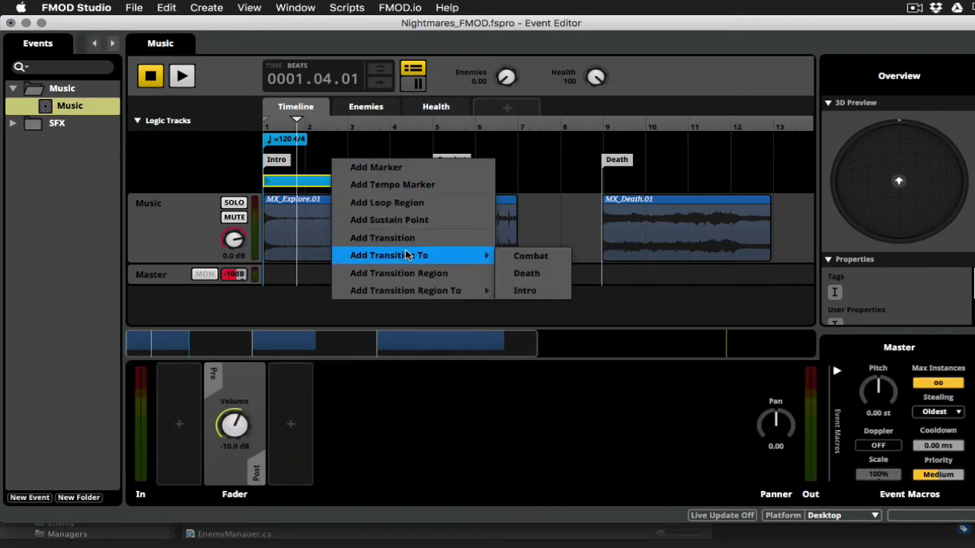
left_click(524, 257)
left_click_drag(362, 166, 381, 167)
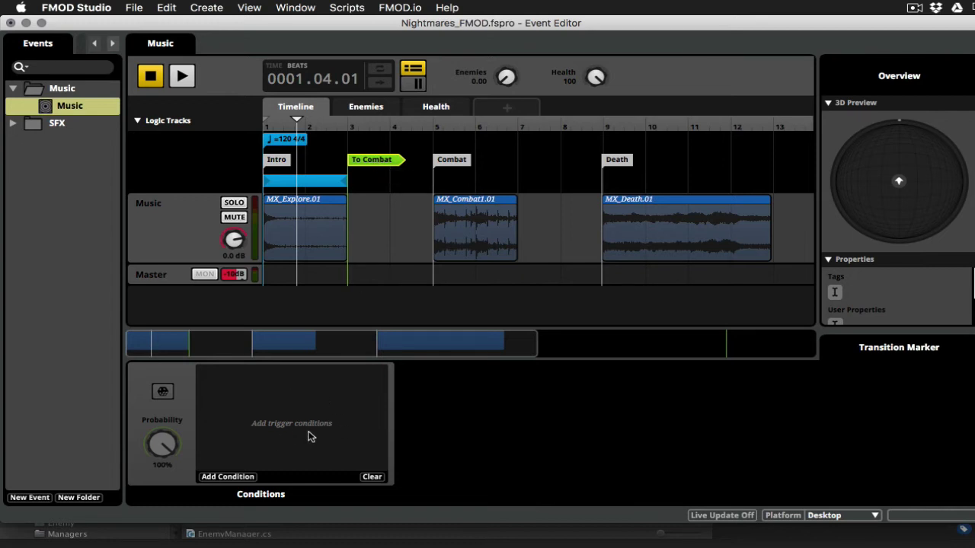
Step: Condition the transition on the Enemies parameter ranging from 1.00 to 30.0
left_click(226, 480)
mouse_move(255, 470)
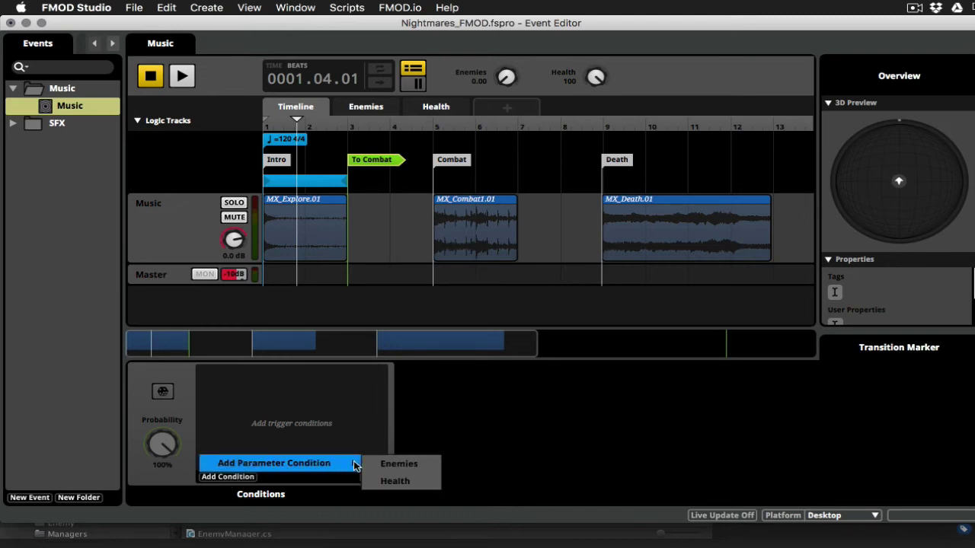
left_click(405, 465)
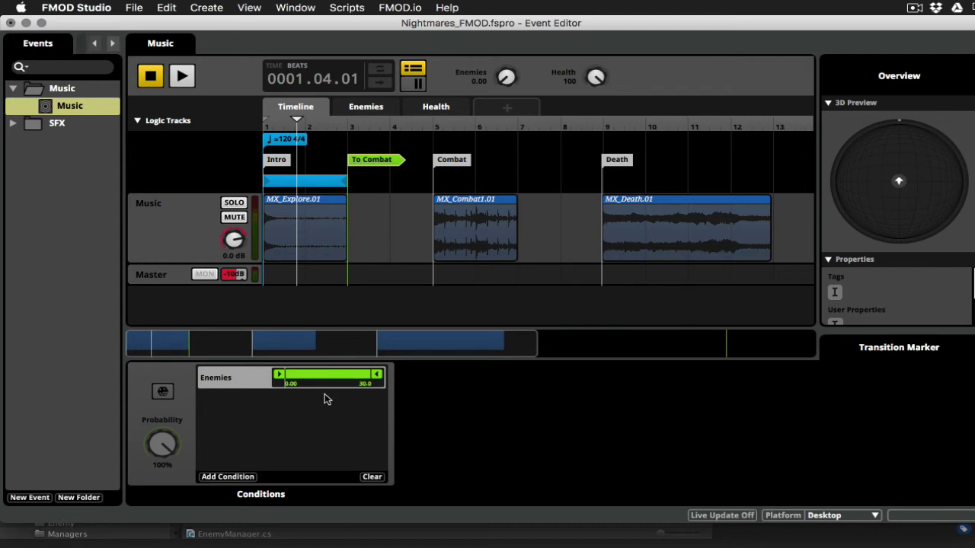
left_click_drag(279, 374, 281, 374)
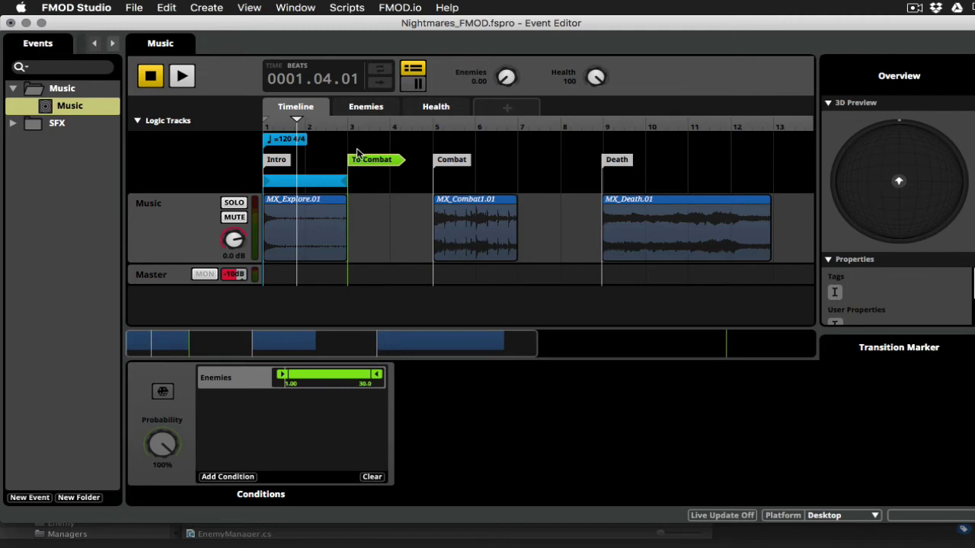
Step: Play from the start and raise Enemies to 11.6 to hear the jump into Combat
left_click_drag(299, 122, 251, 127)
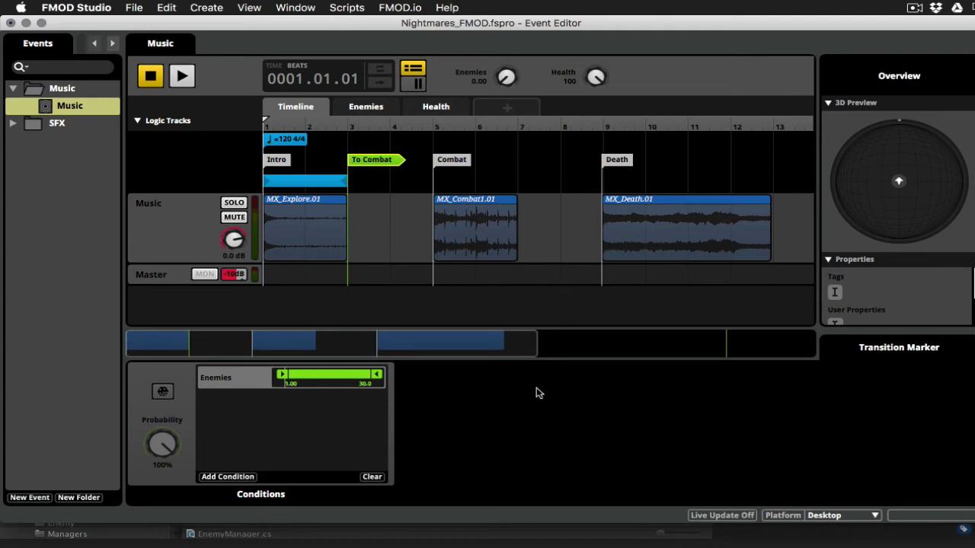
key("space")
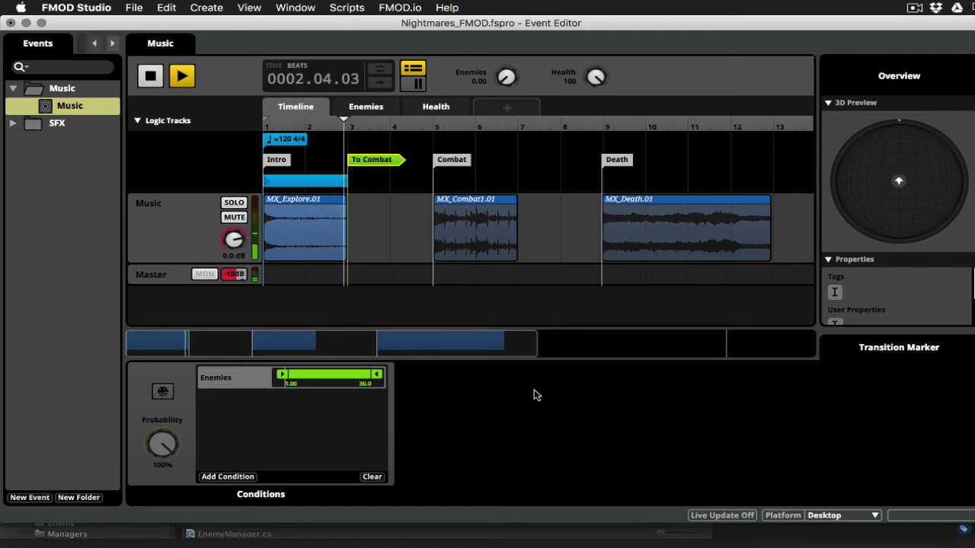
left_click_drag(507, 77, 537, 160)
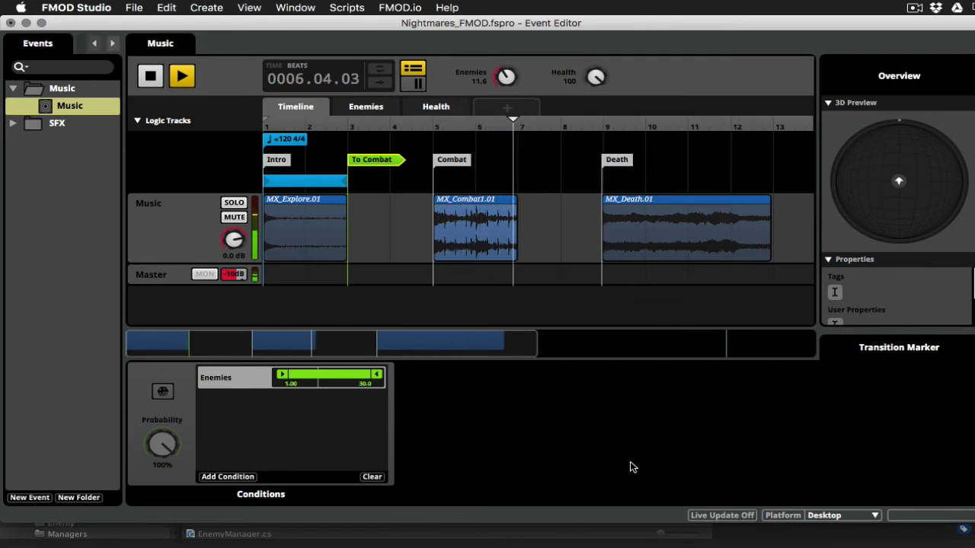
key("space")
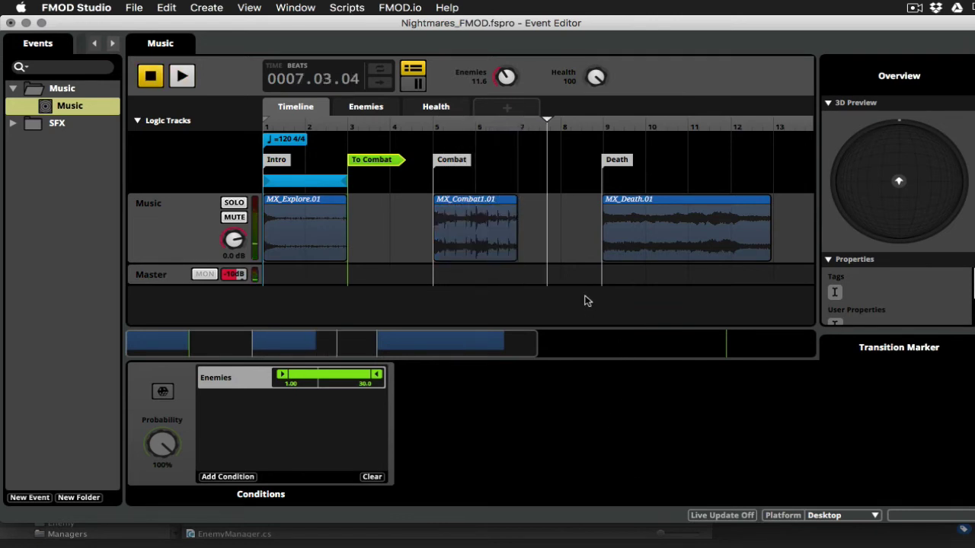
Step: Create a loop region over the MX_Combat1.01 clip, aligned under the Combat marker
left_click(478, 238)
right_click(478, 238)
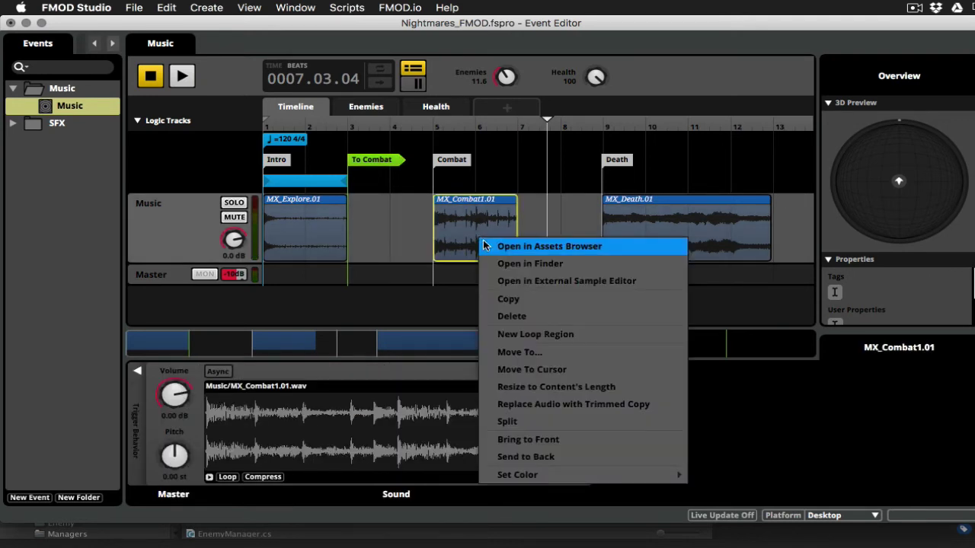
left_click(518, 333)
mouse_move(487, 142)
left_mouse_down()
mouse_move(511, 172)
mouse_move(481, 190)
left_mouse_up()
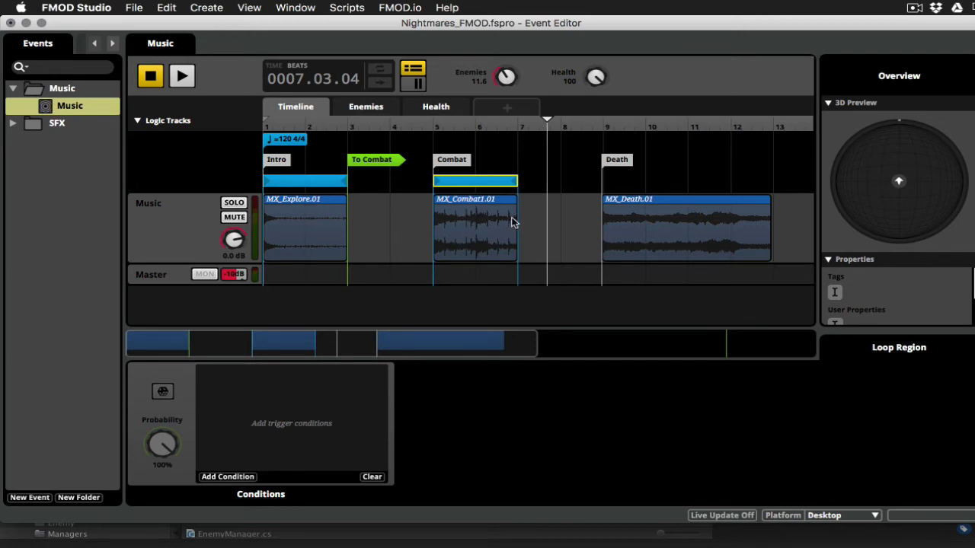
Step: Add a To Intro transition marker and move it to the Combat clip's end at bar 7
right_click(499, 158)
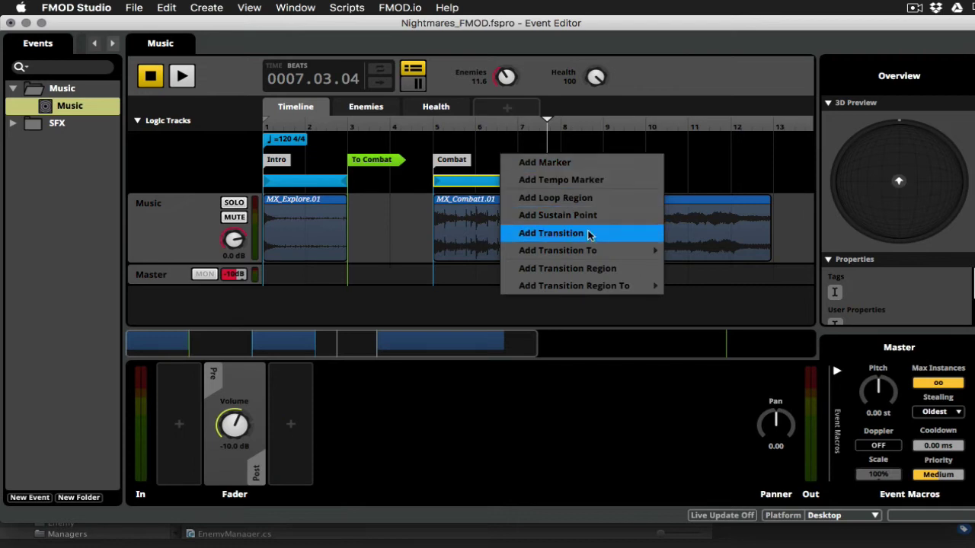
mouse_move(592, 250)
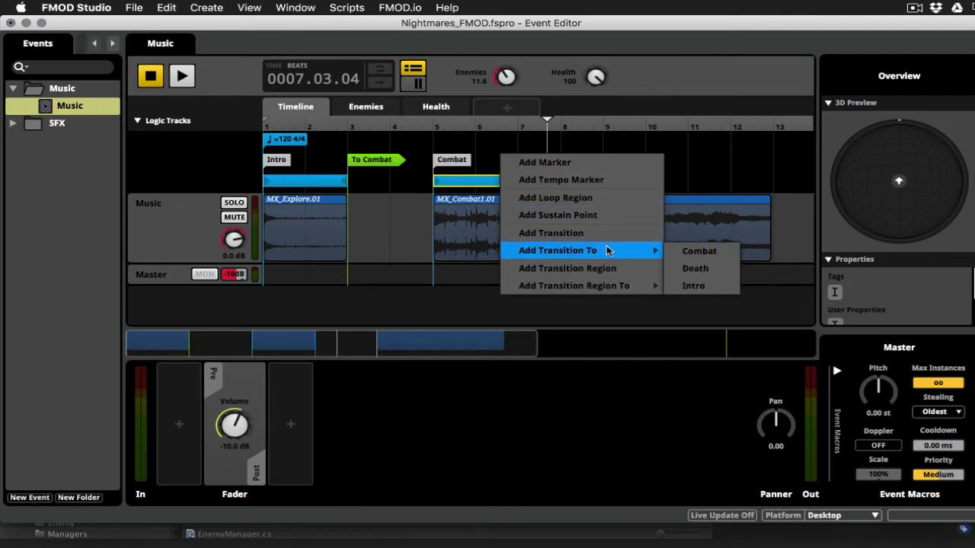
left_click(694, 286)
mouse_move(488, 164)
left_mouse_down()
mouse_move(512, 170)
mouse_move(510, 137)
mouse_move(503, 186)
mouse_move(507, 145)
left_mouse_up()
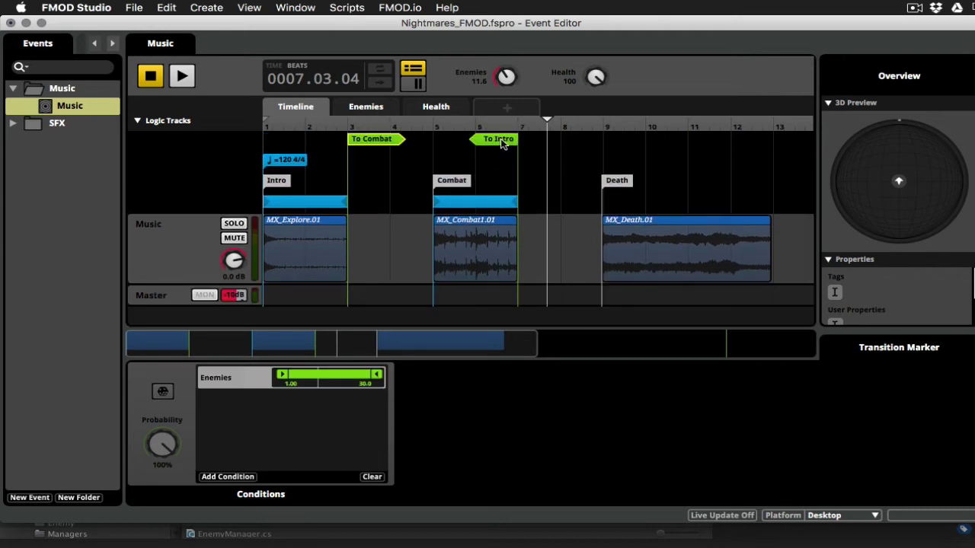
Step: Give the To Intro marker an Enemies condition limited to 0.00–0.00
left_click(502, 143)
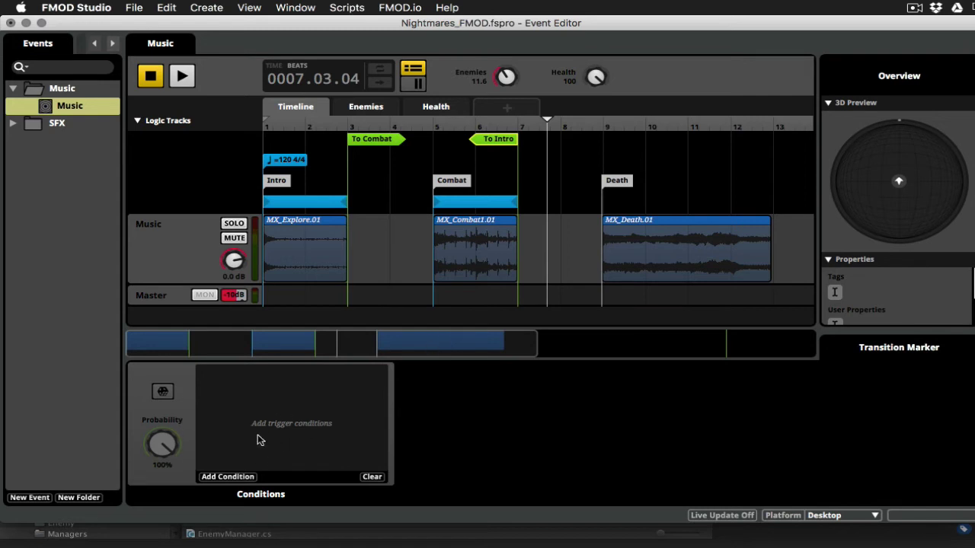
left_click(232, 478)
mouse_move(243, 468)
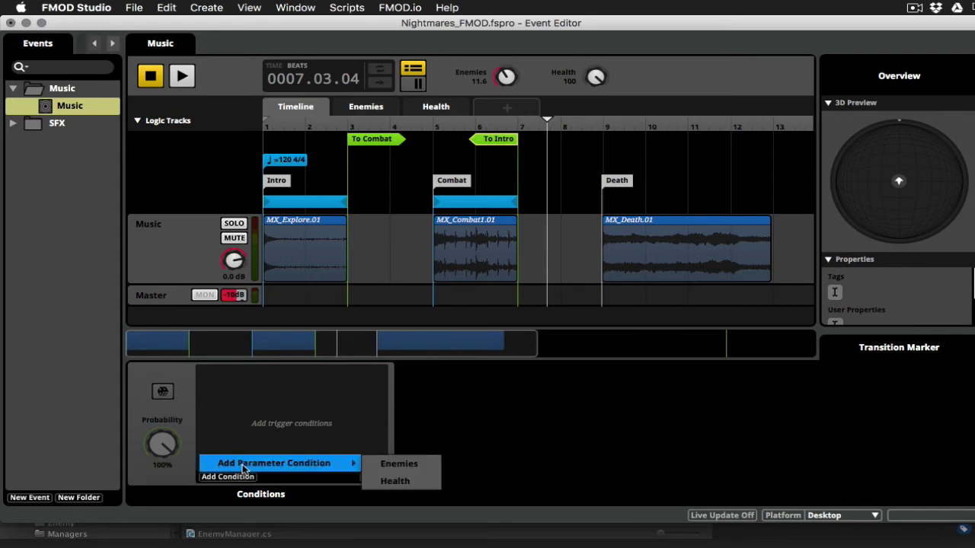
left_click(396, 464)
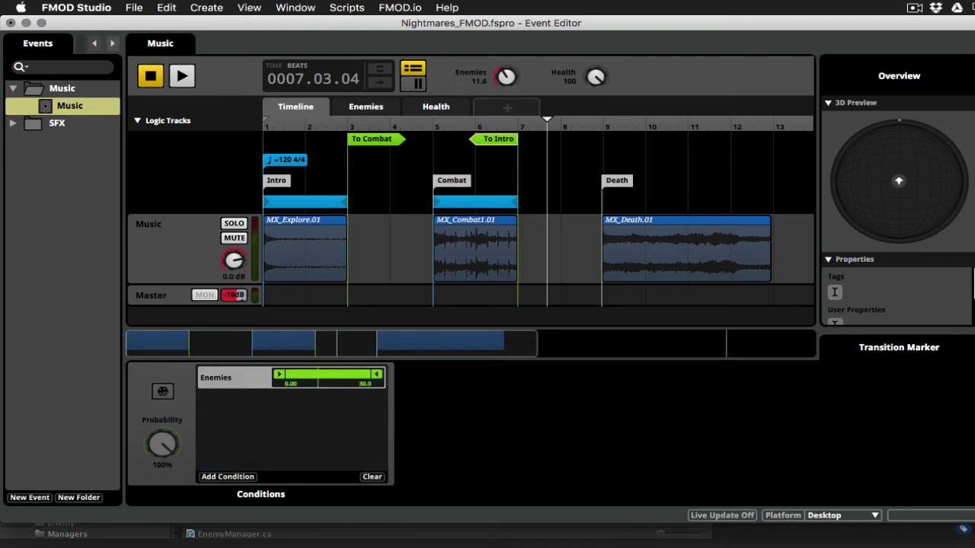
left_click_drag(376, 374, 289, 374)
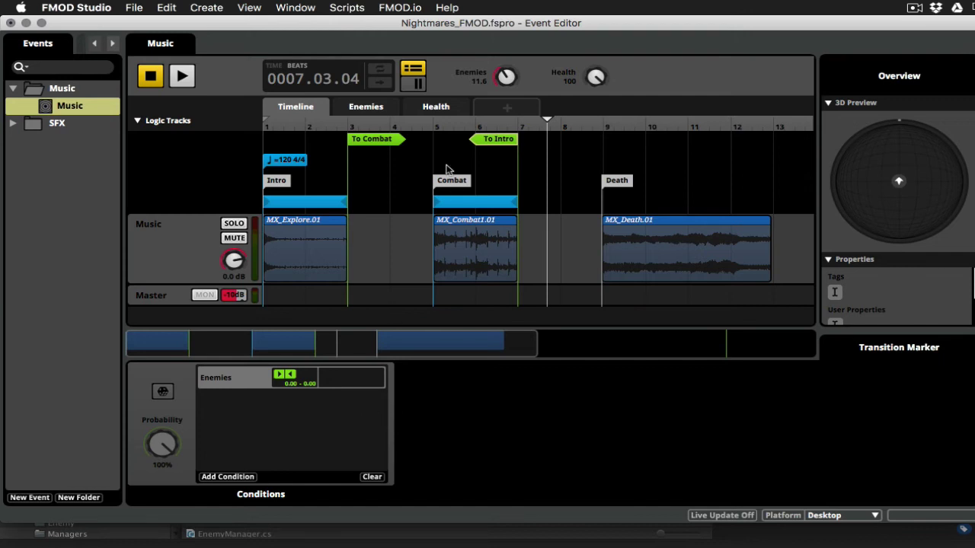
Step: Play from bar 2, drop Enemies to 0 so Combat returns to Intro, then stop
left_click(307, 126)
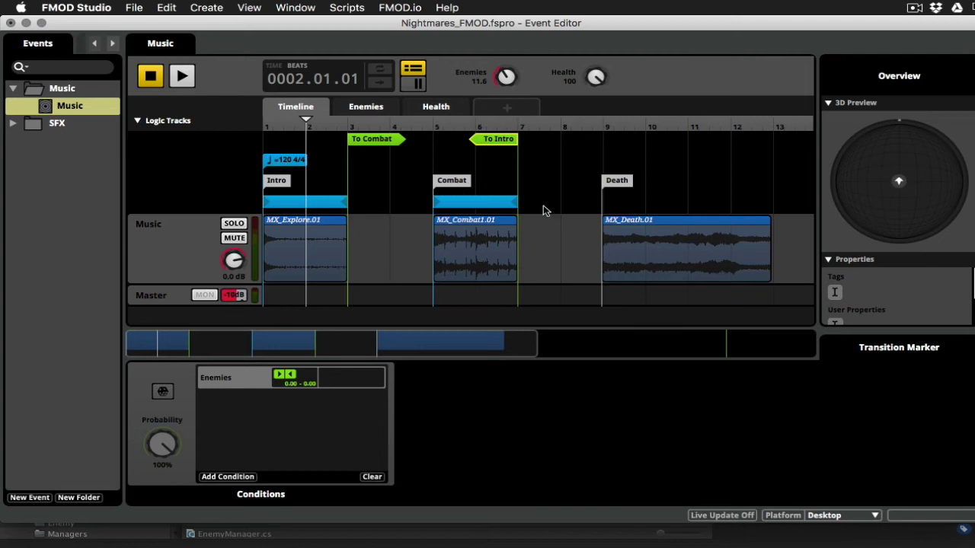
key("space")
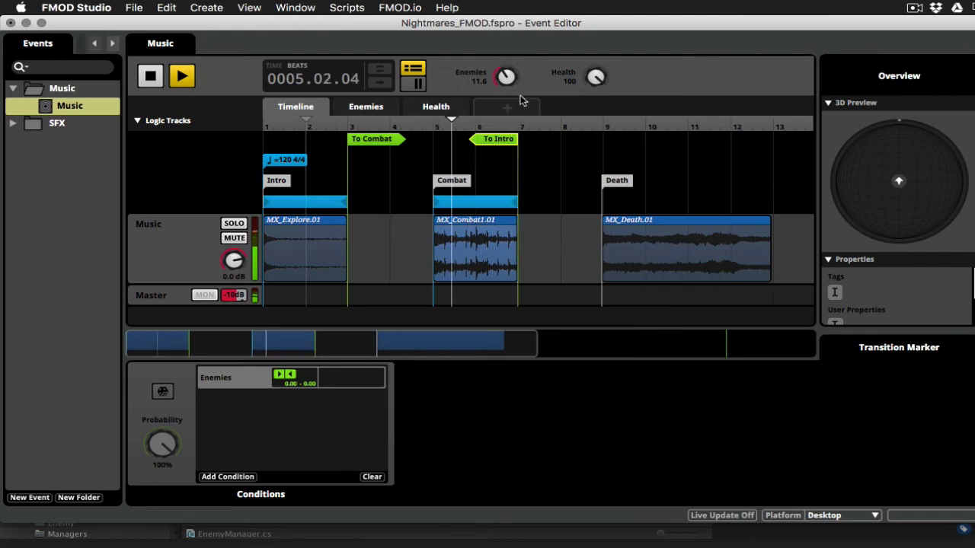
left_click_drag(512, 84, 533, 122)
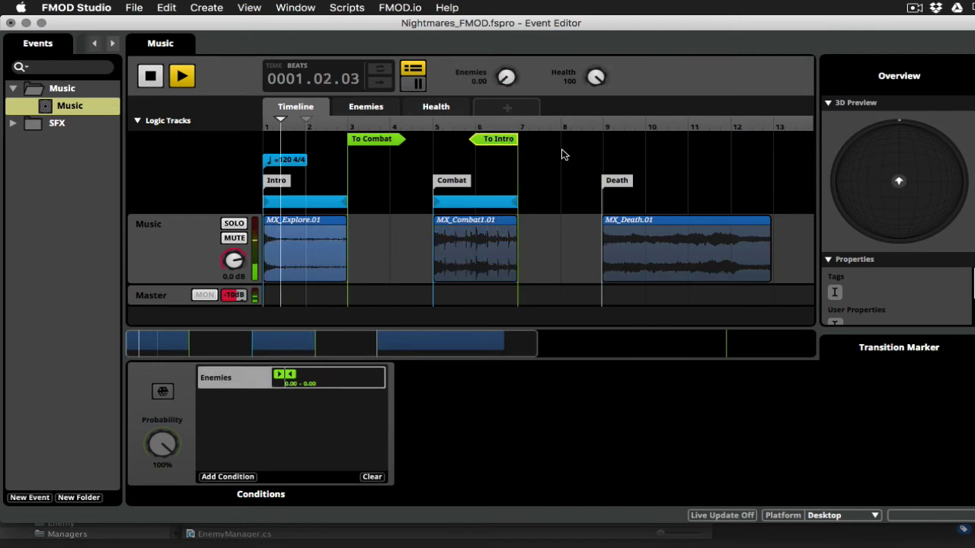
key("space")
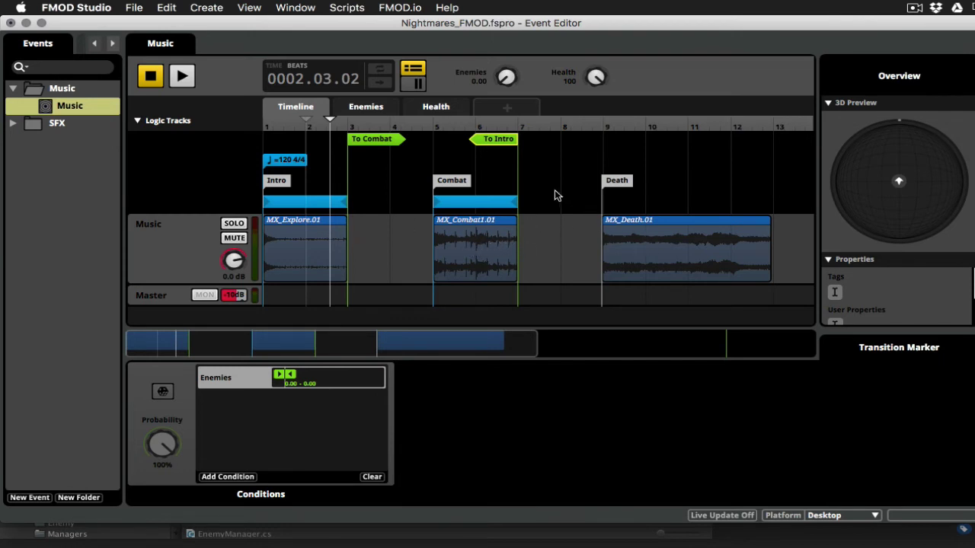
Step: Add a To Death transition marker and place it at bar 7
right_click(529, 163)
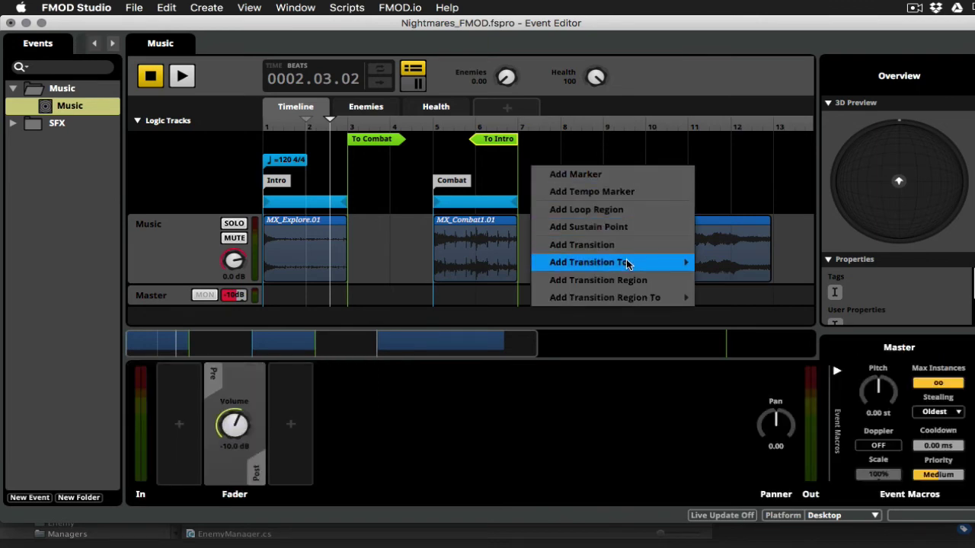
mouse_move(682, 261)
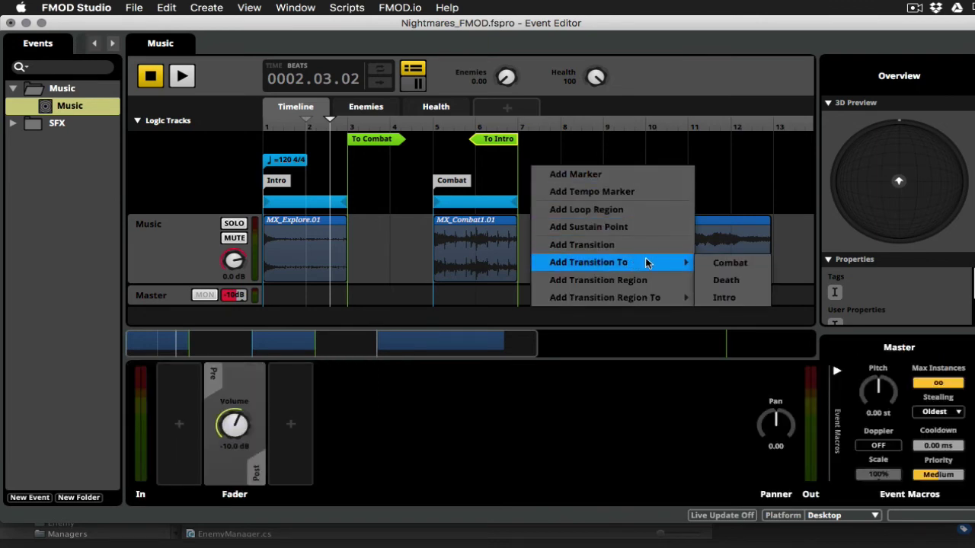
left_click(720, 280)
left_click_drag(553, 163, 543, 163)
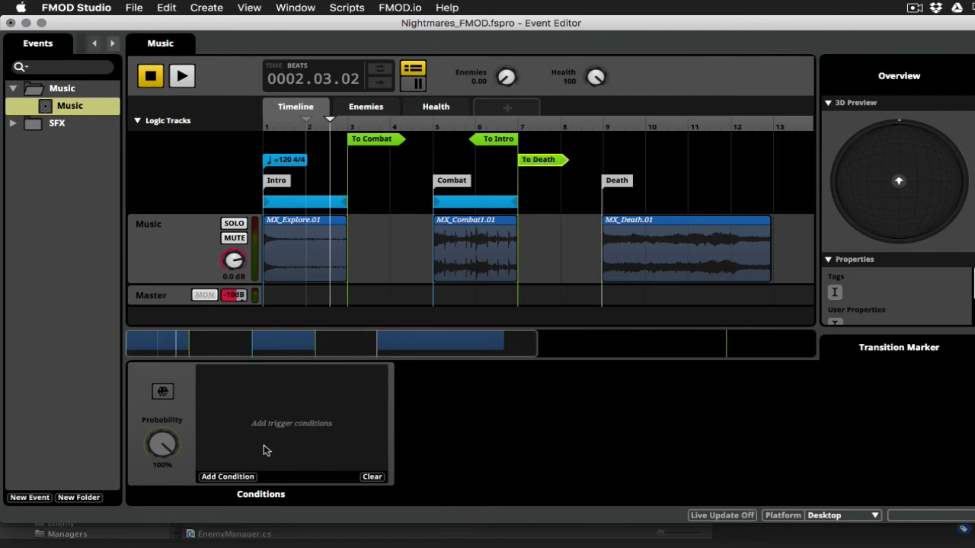
Step: Give the To Death marker a Health condition limited to 0.00–0.00
left_click(235, 478)
mouse_move(264, 468)
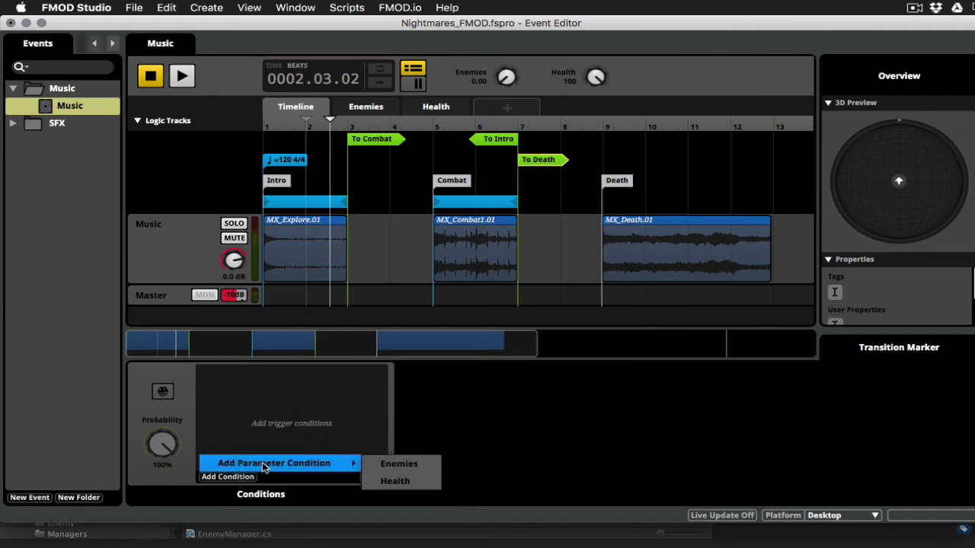
left_click(406, 481)
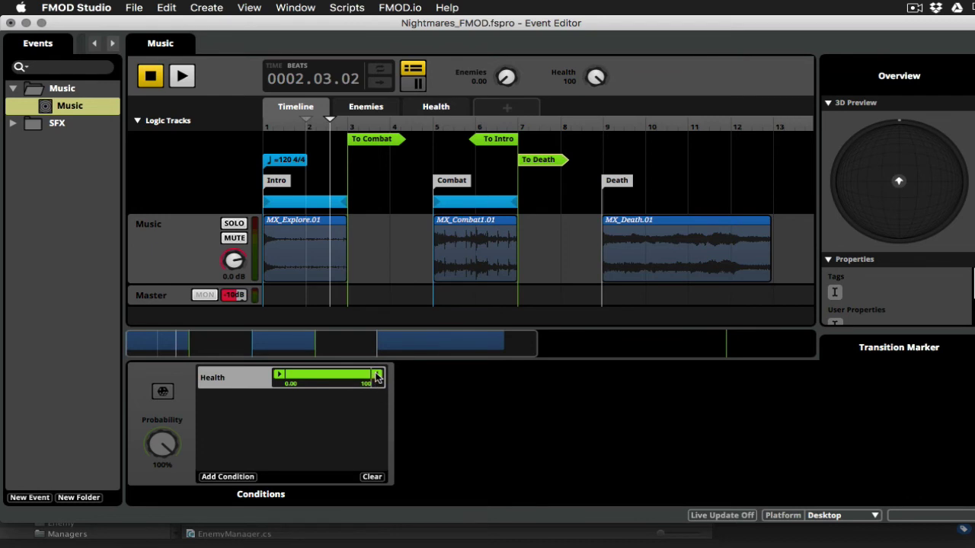
left_click_drag(376, 375, 291, 375)
scroll(663, 274, "right", 1)
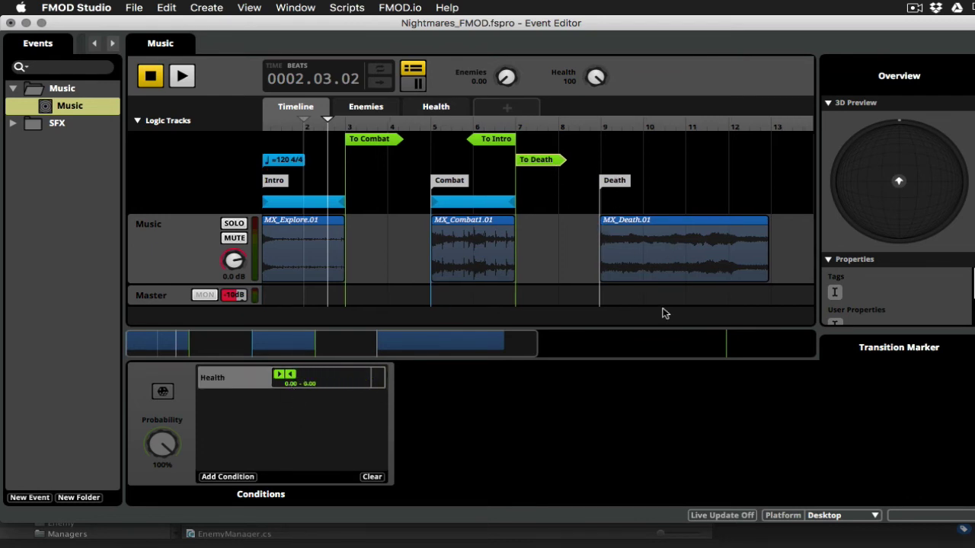
Step: Play from around bar 5 in Combat and drop Health to 0 to trigger the Death music
left_click(444, 124)
left_click_drag(506, 79, 509, 73)
key("space")
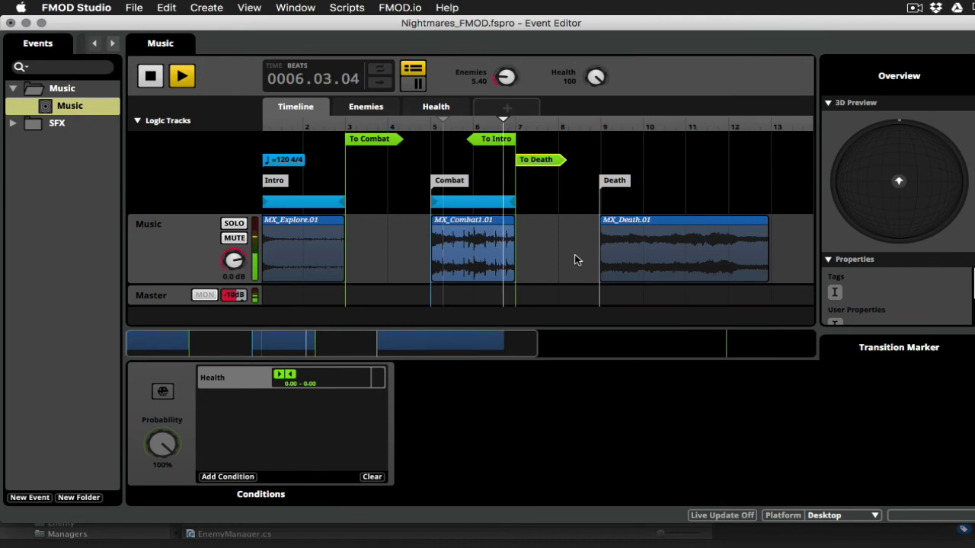
left_click_drag(595, 76, 614, 87)
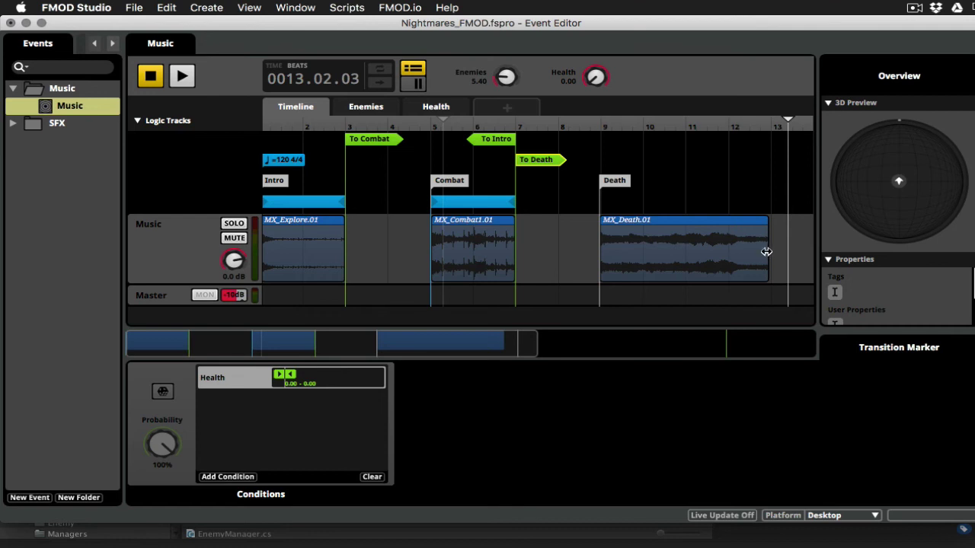
Step: Shorten MX_Death.01 to end near bar 12, add a full-length fade-out, and preview it
left_click_drag(766, 251, 704, 259)
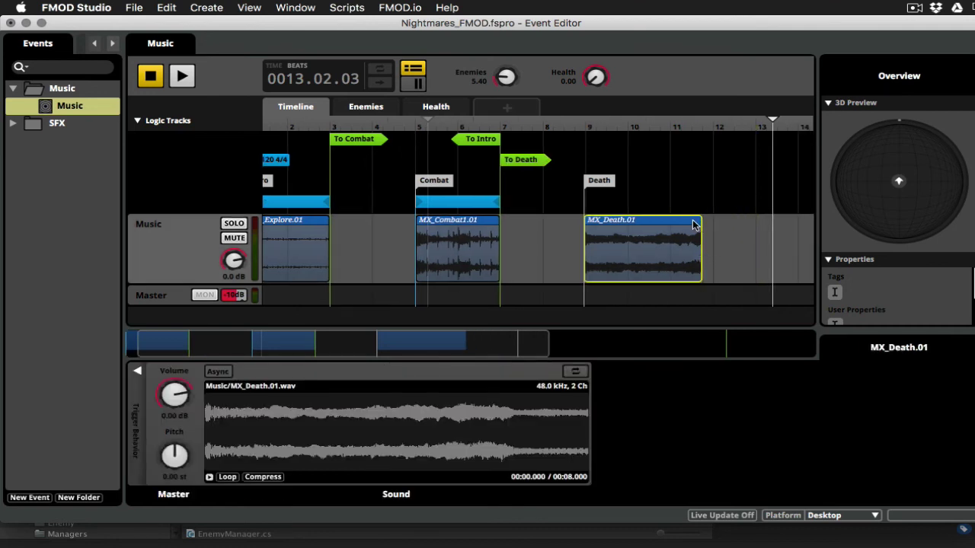
mouse_move(699, 222)
left_mouse_down()
mouse_move(612, 242)
mouse_move(653, 248)
mouse_move(646, 256)
left_mouse_up()
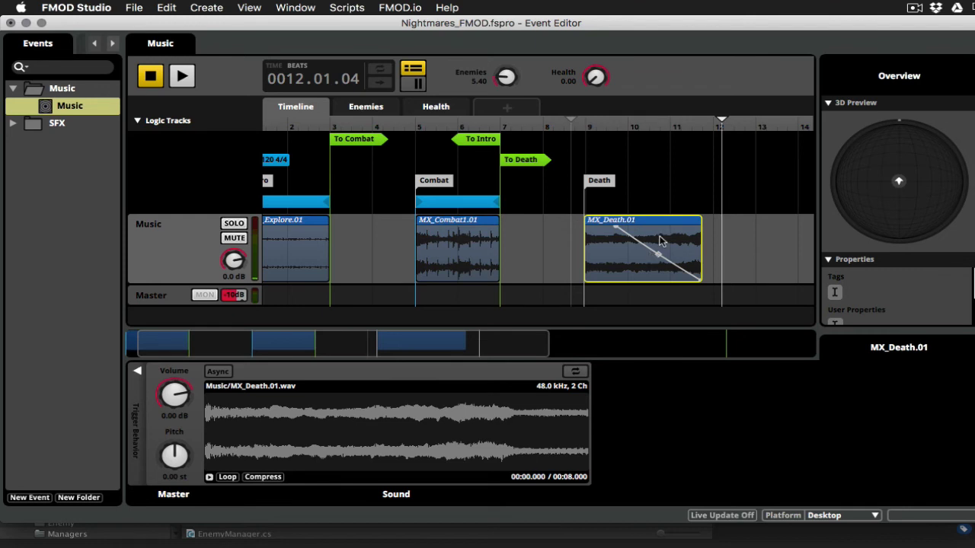
key("space")
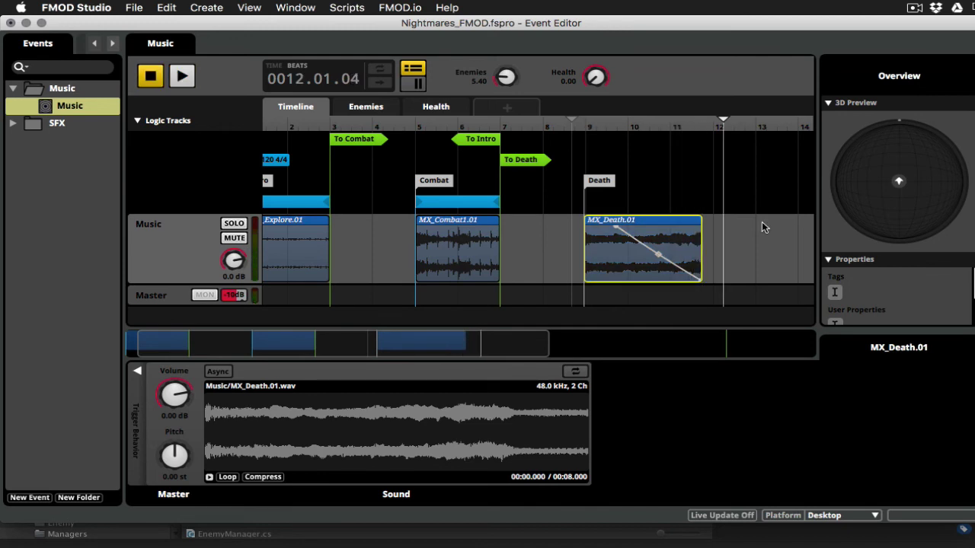
scroll(638, 303, "left", 2)
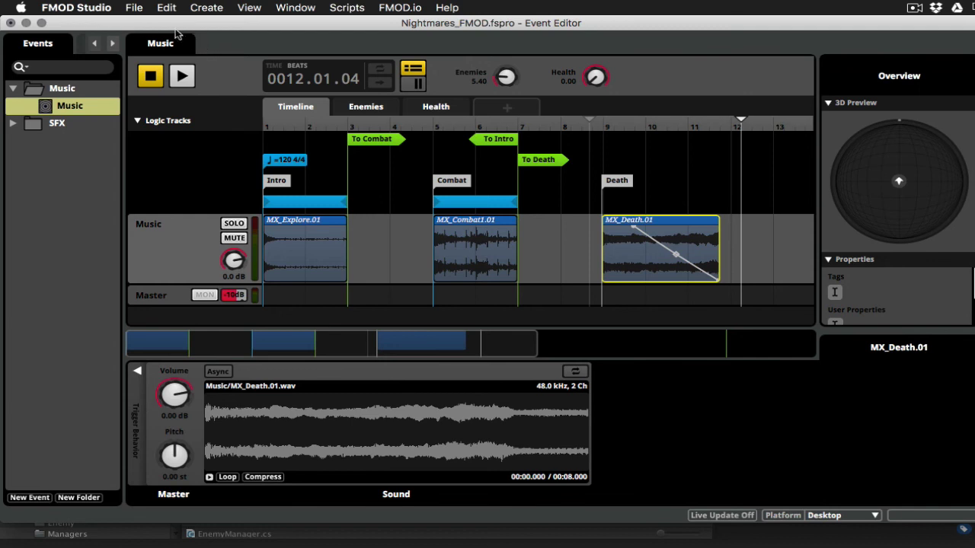
Step: Build the project banks for Desktop with File > Build
left_click(135, 9)
left_click(152, 154)
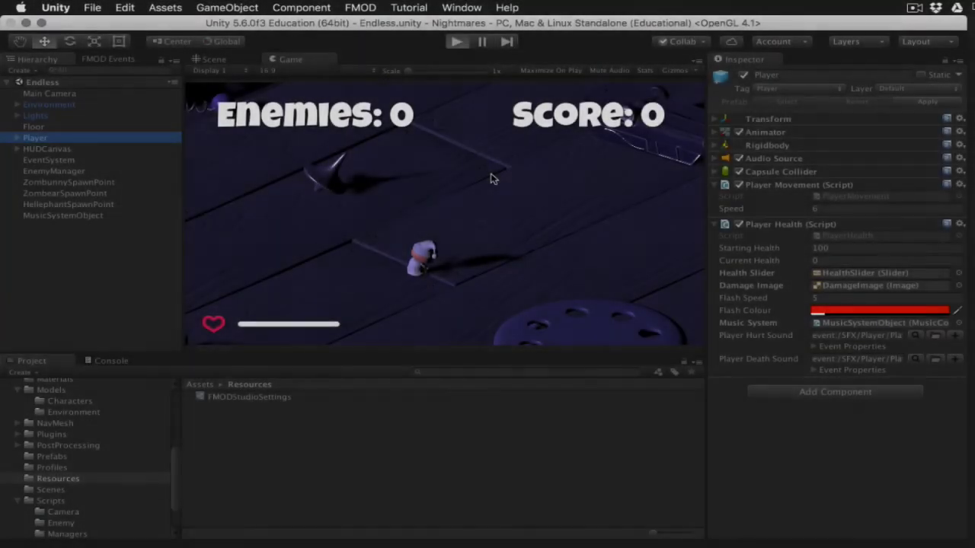
Step: Enter Play mode and walk the player around the level floor
key("super+p")
key("a")
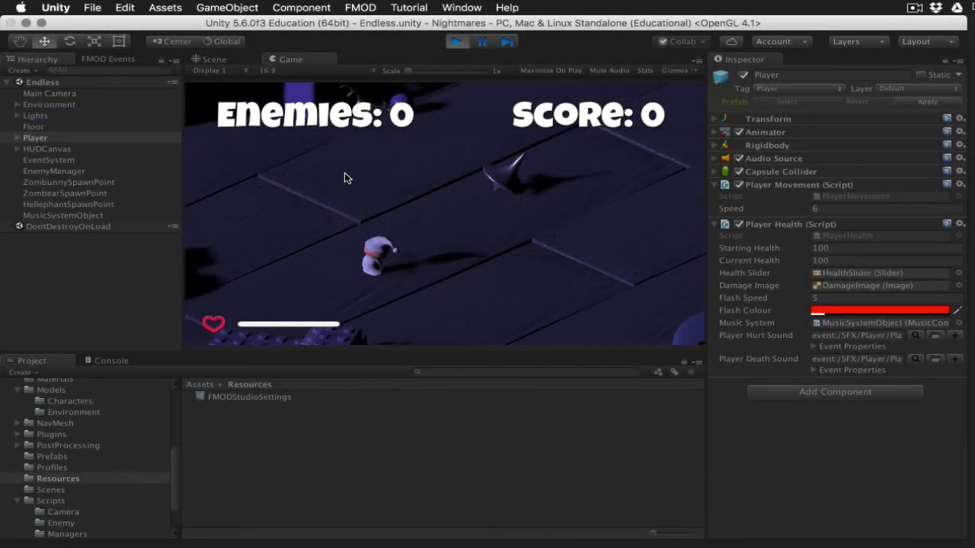
key("w")
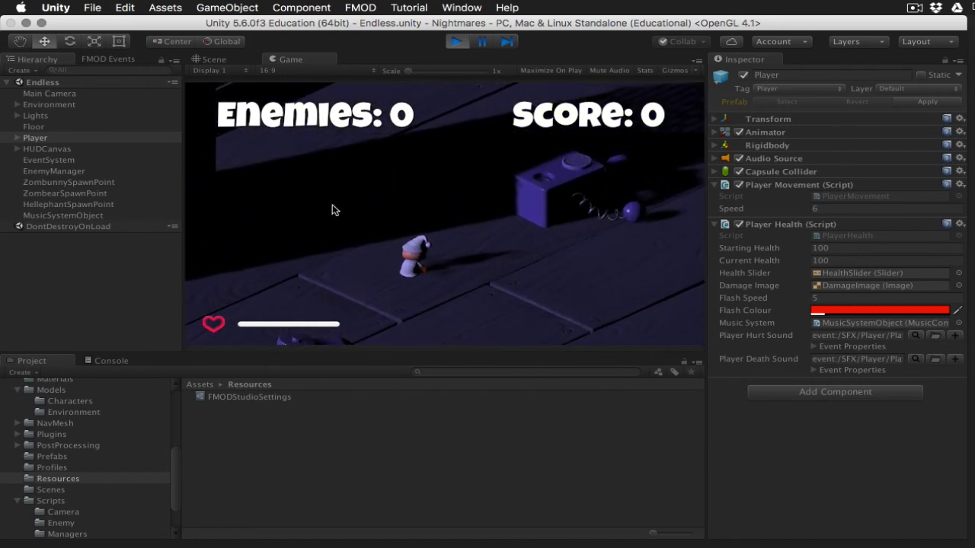
key("a")
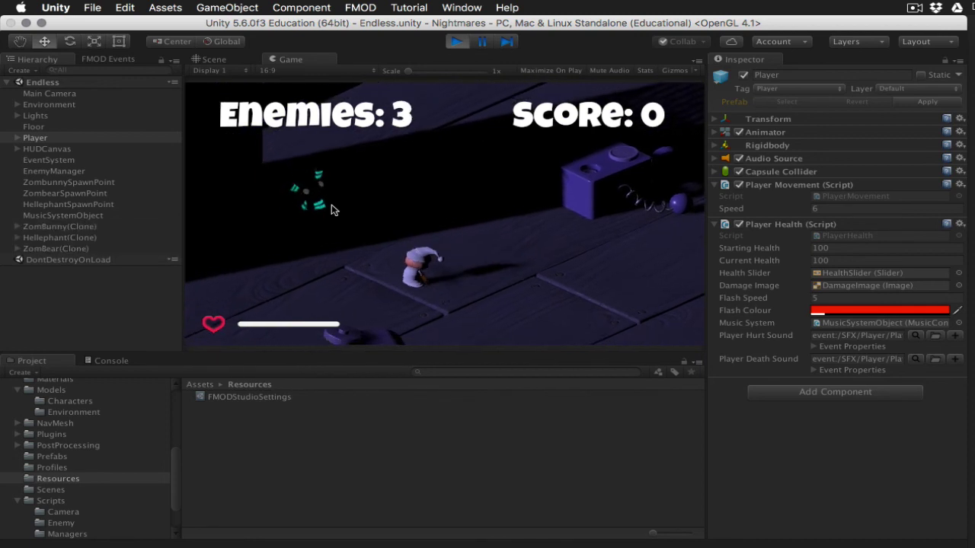
key("d")
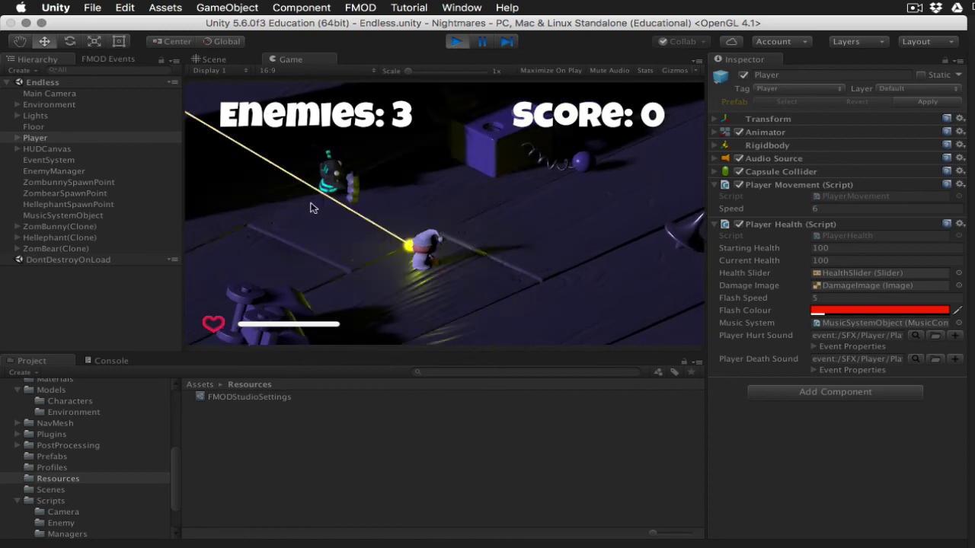
Step: Fight and shoot the nearby ZomBunny enemies until the last one is down
left_click(310, 207)
key("w")
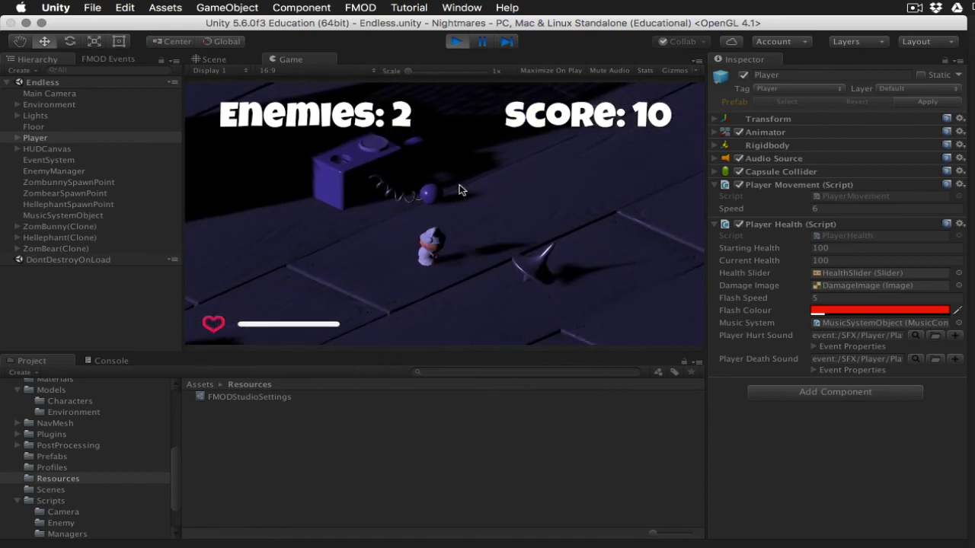
key("d")
left_click(419, 179)
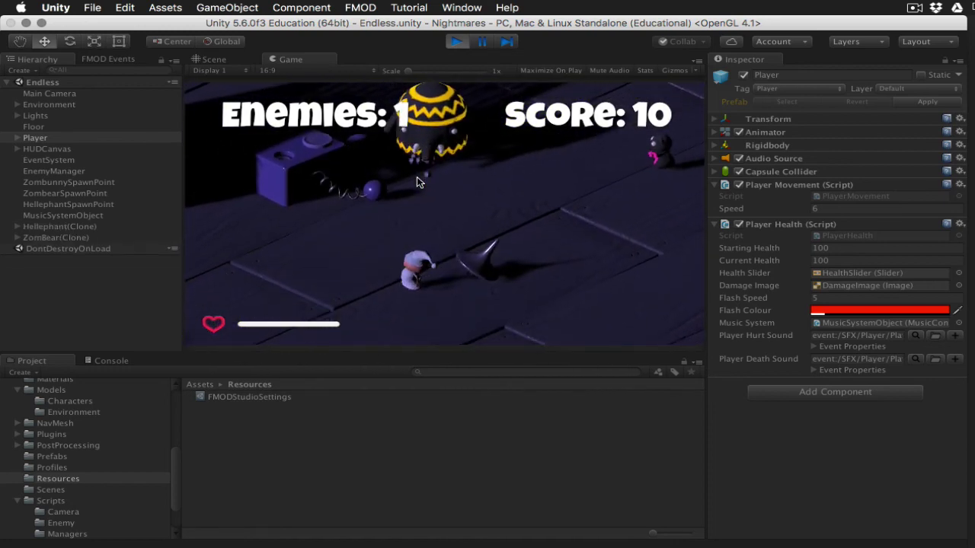
key("d")
left_click(417, 176)
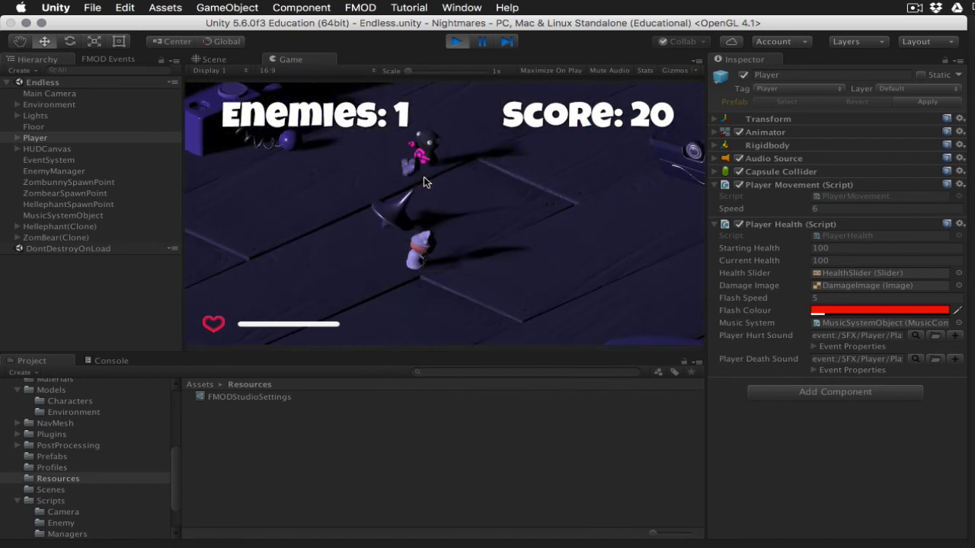
left_click(424, 176)
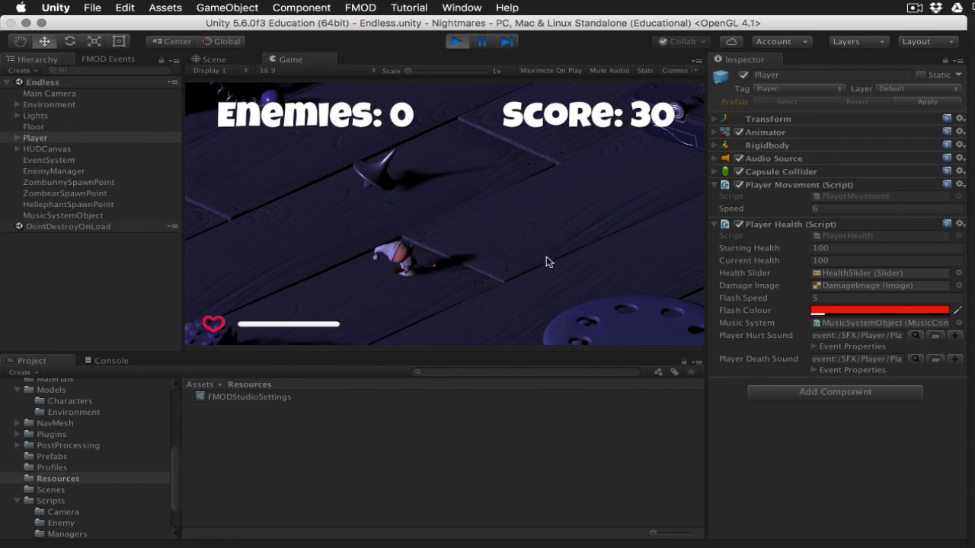
Step: Walk the player up-right into new enemies until the player dies and the level restarts
key("d")
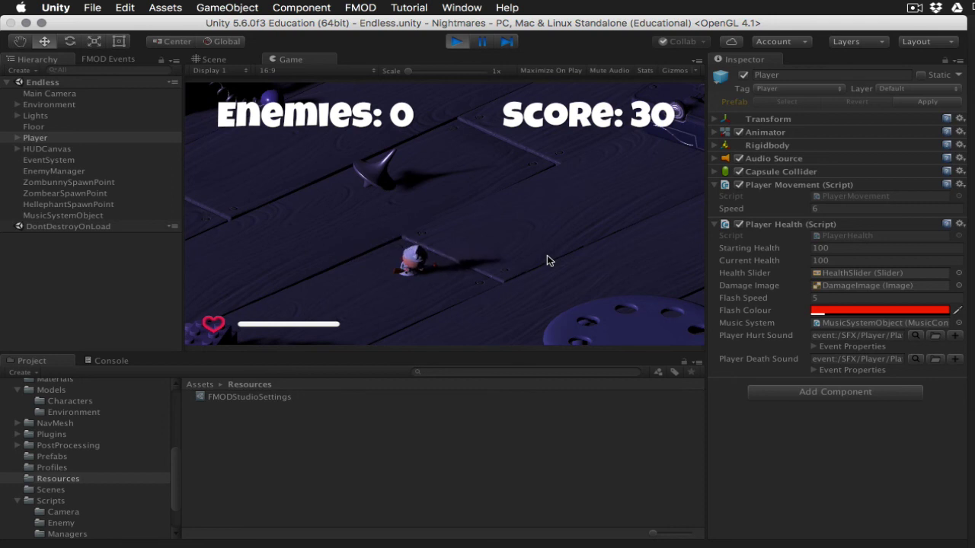
key("d")
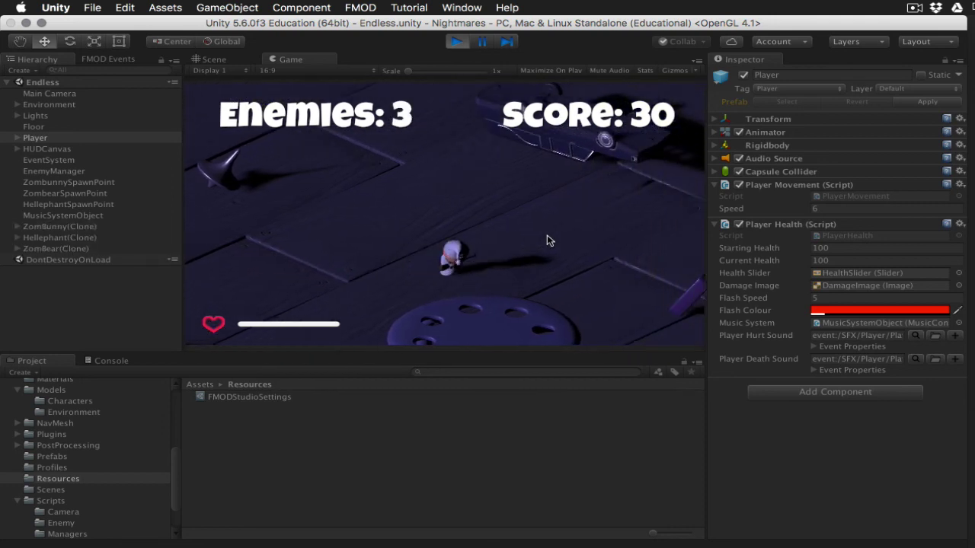
key("d")
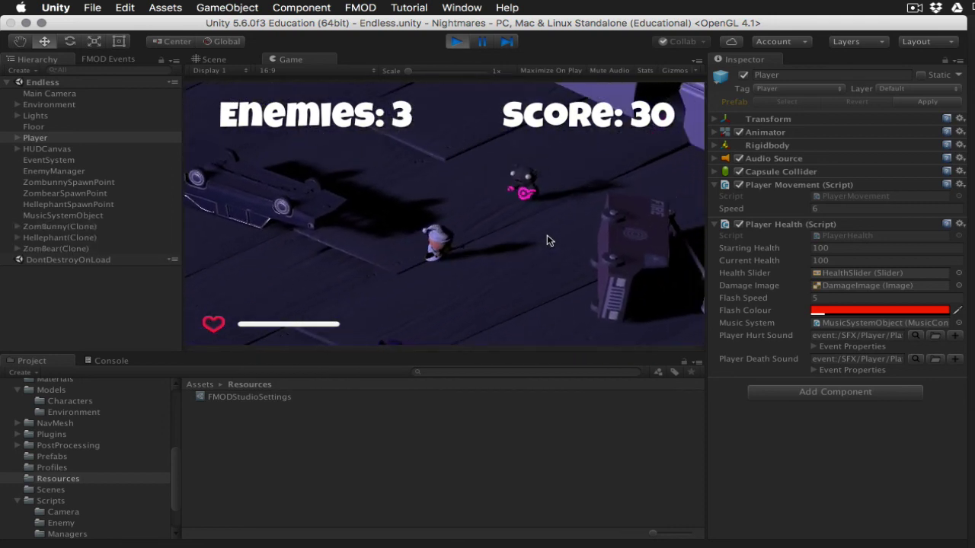
key("d")
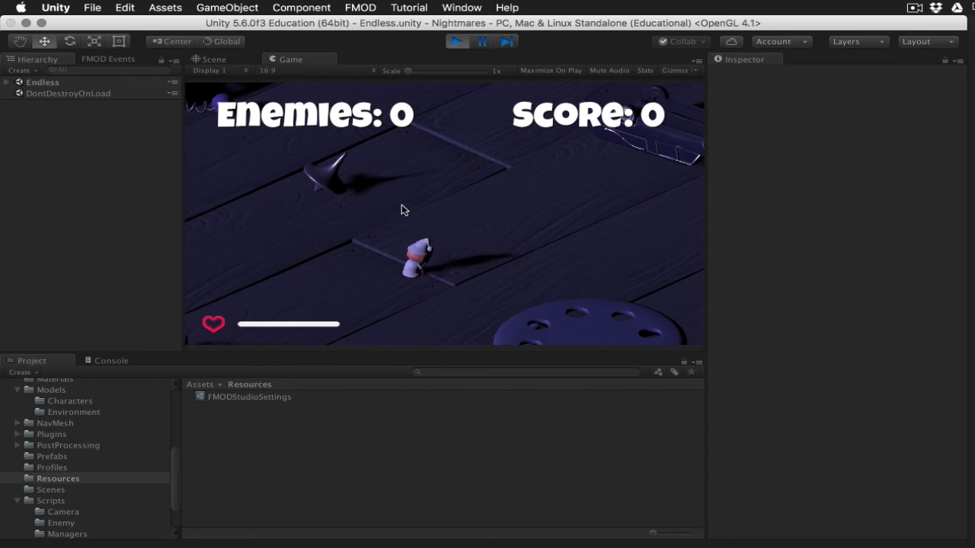
Step: Exit Play mode with Cmd+P to finish the music playtest
key("super+p")
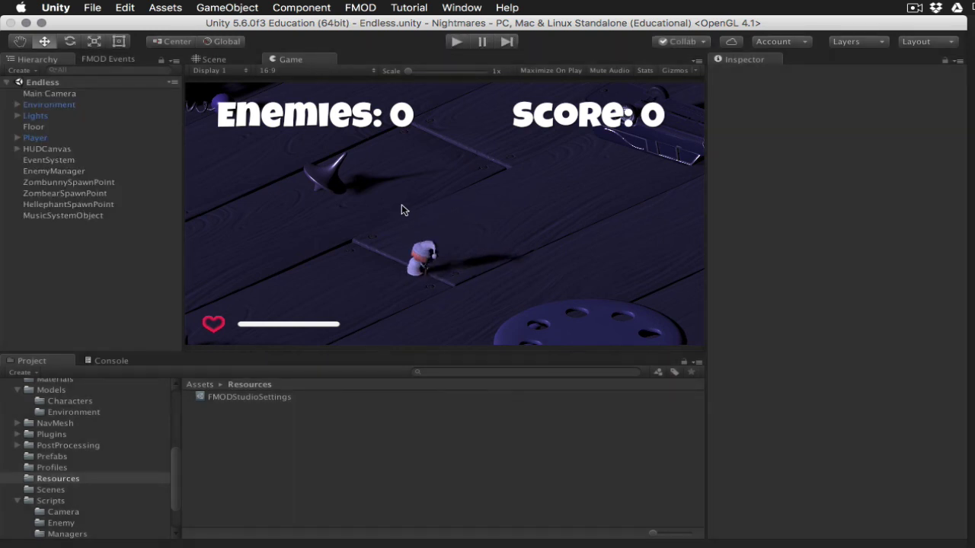